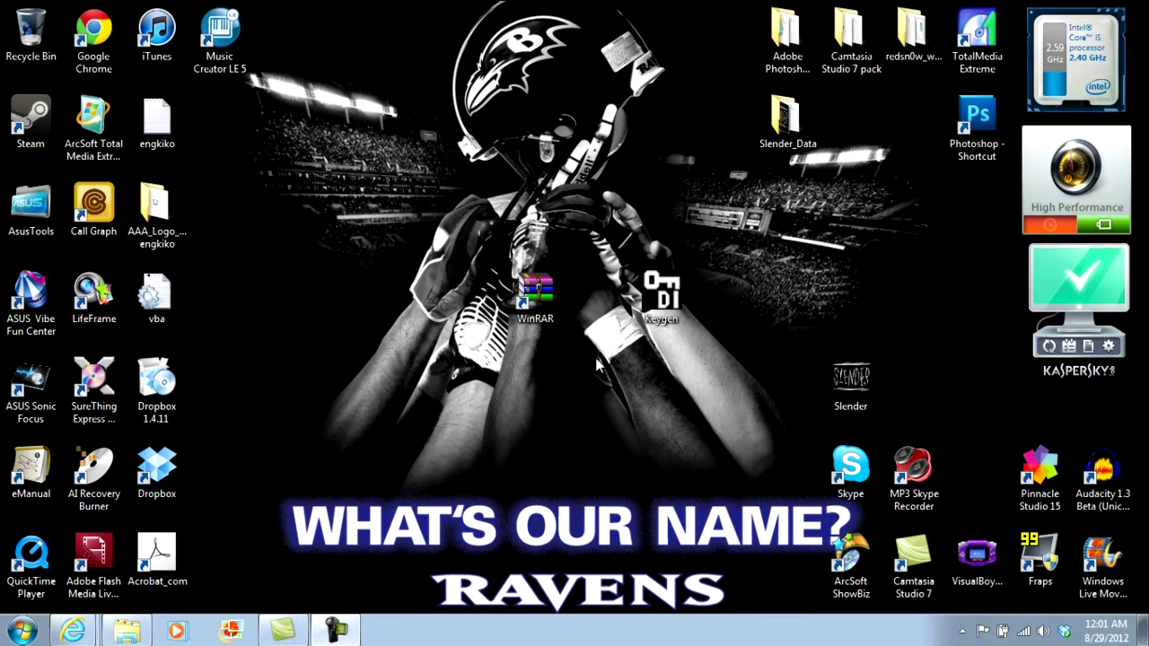
Step: Start the WinRAR x86 (32 bit) 4.20 download (wrar420.exe) from rarlab.com, then minimize Internet Explorer
mouse_move(544, 303)
left_mouse_down()
mouse_move(575, 308)
mouse_move(535, 314)
left_mouse_up()
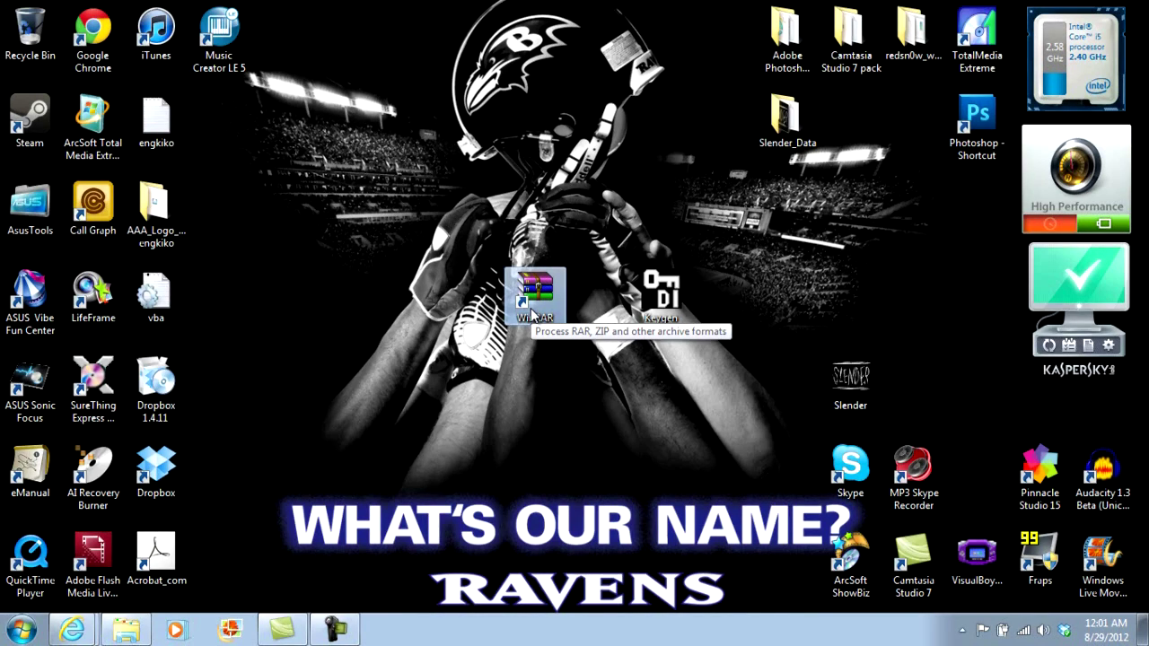
left_click_drag(534, 316, 531, 287)
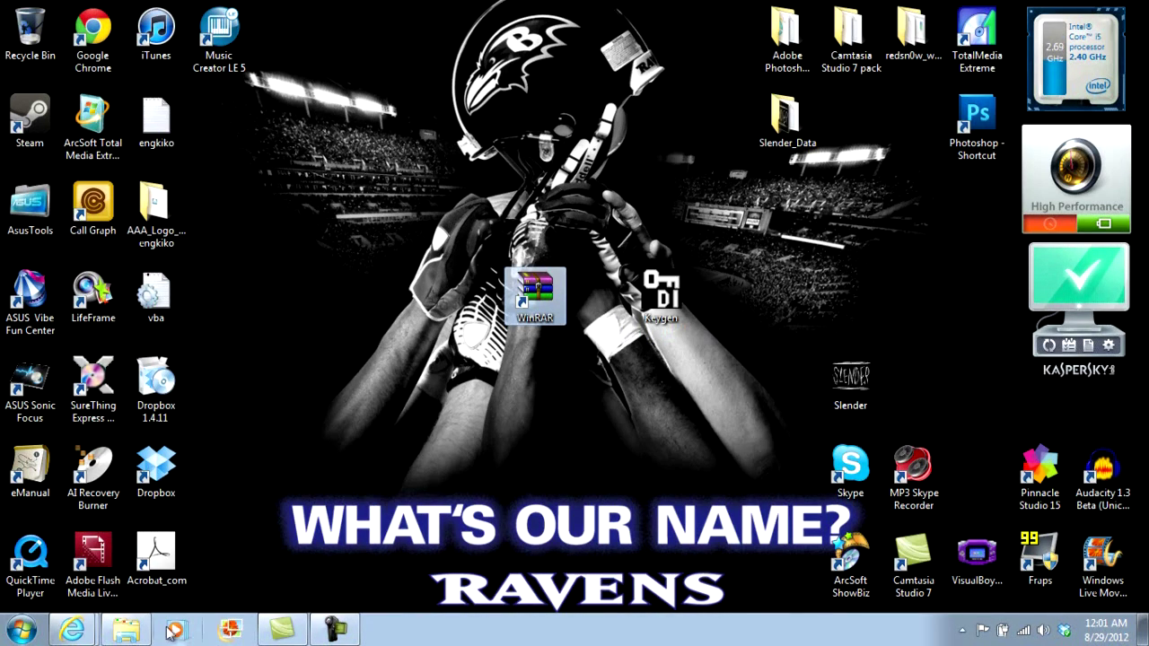
left_click(74, 633)
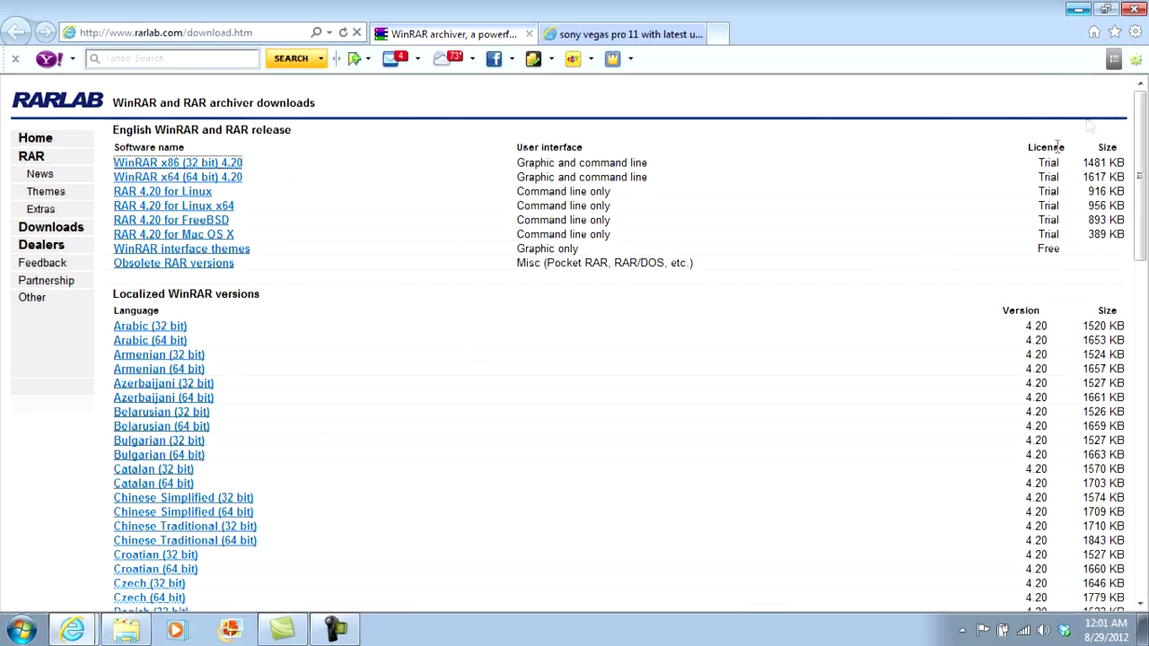
left_click(1070, 187)
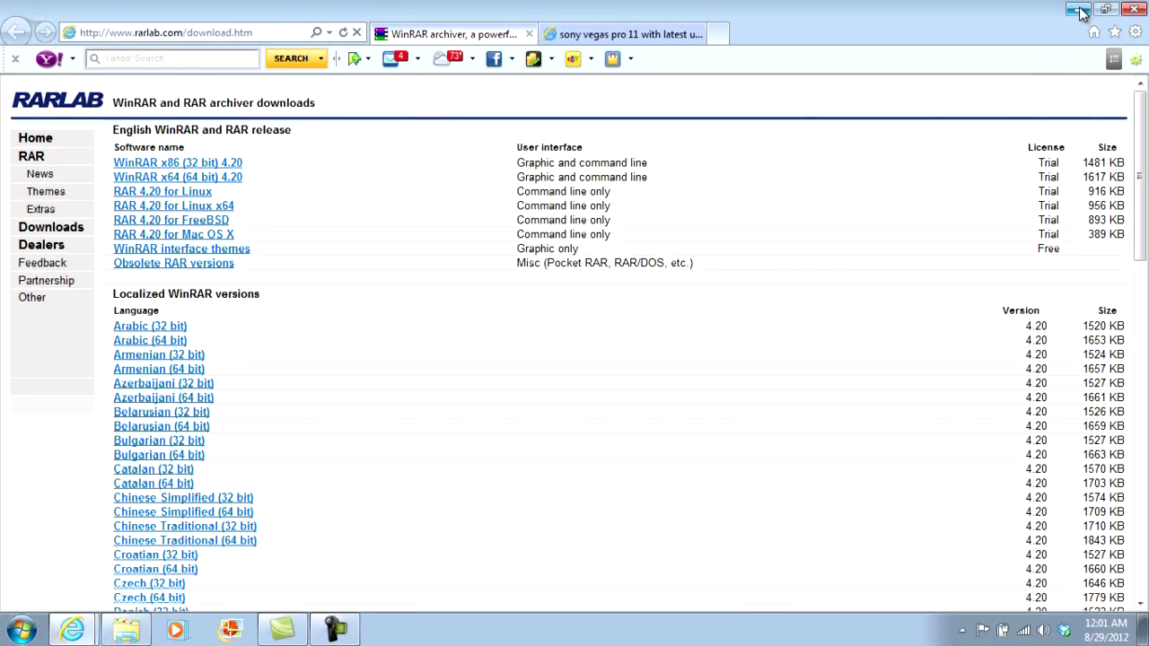
left_click(191, 164)
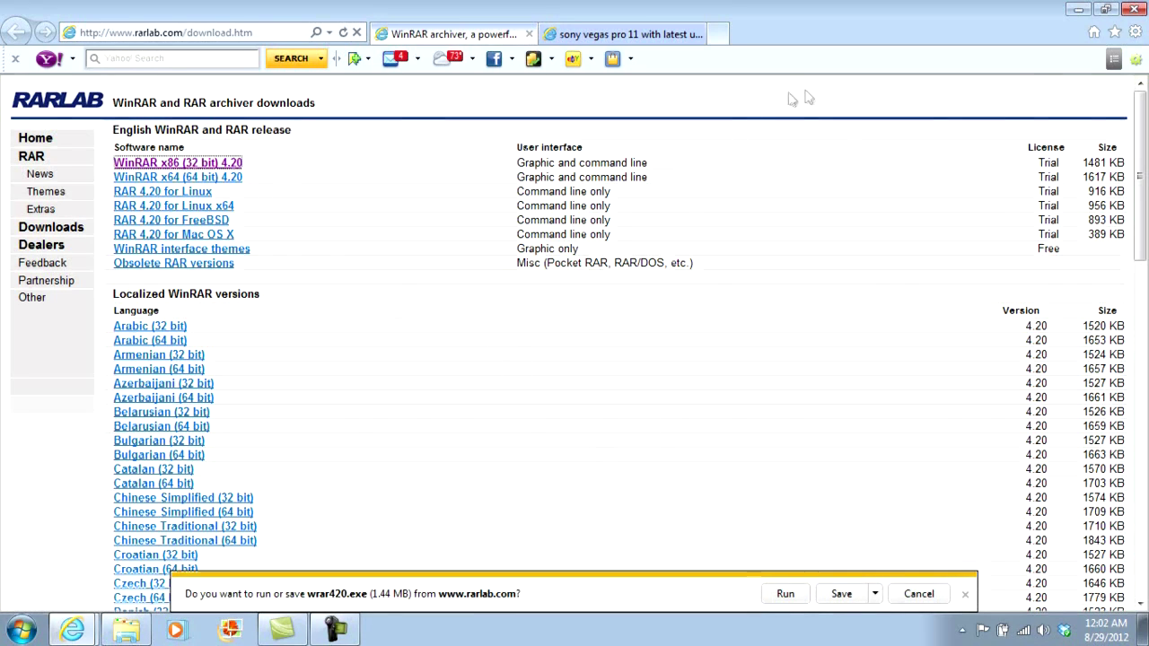
left_click(1078, 9)
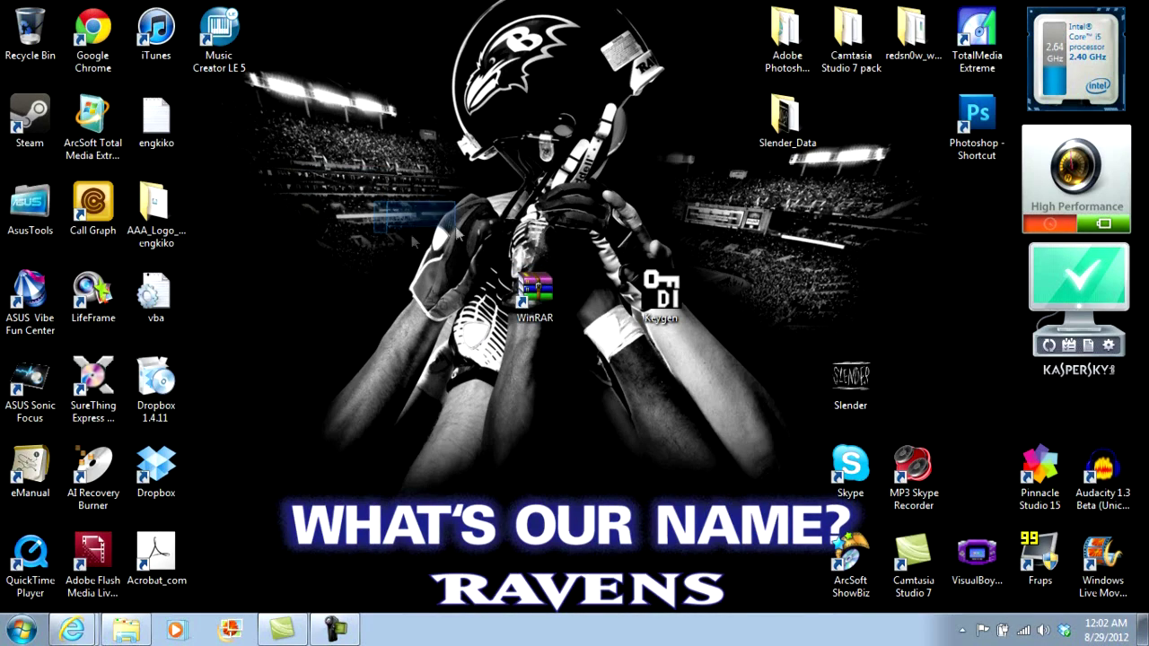
left_click_drag(485, 265, 382, 228)
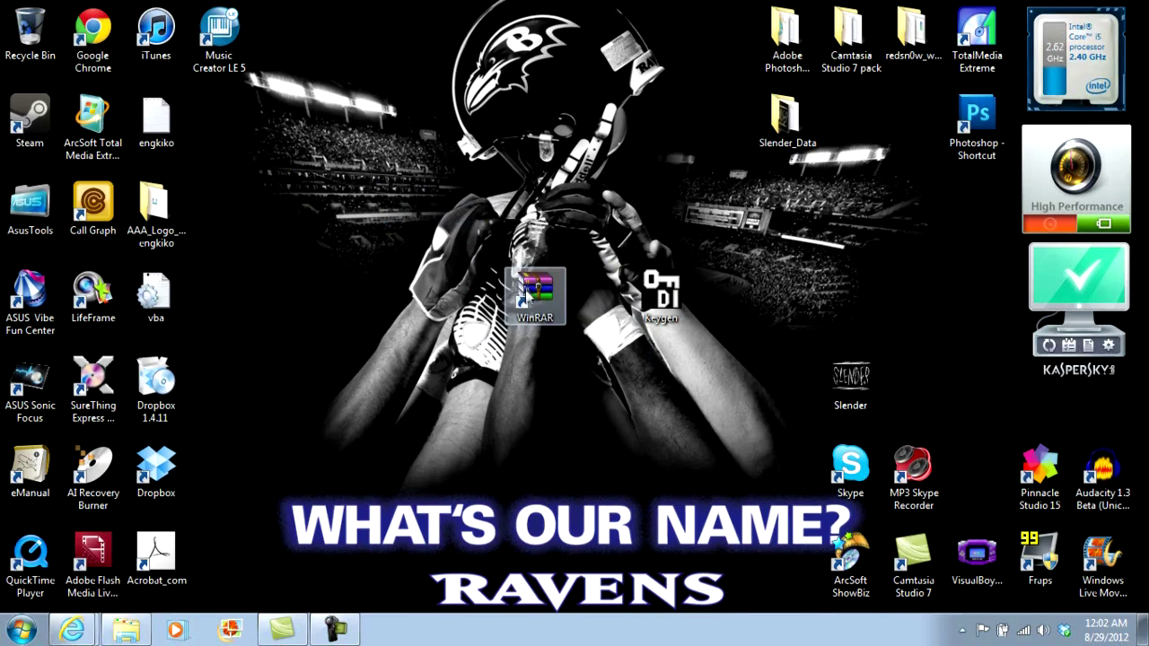
left_click(546, 294)
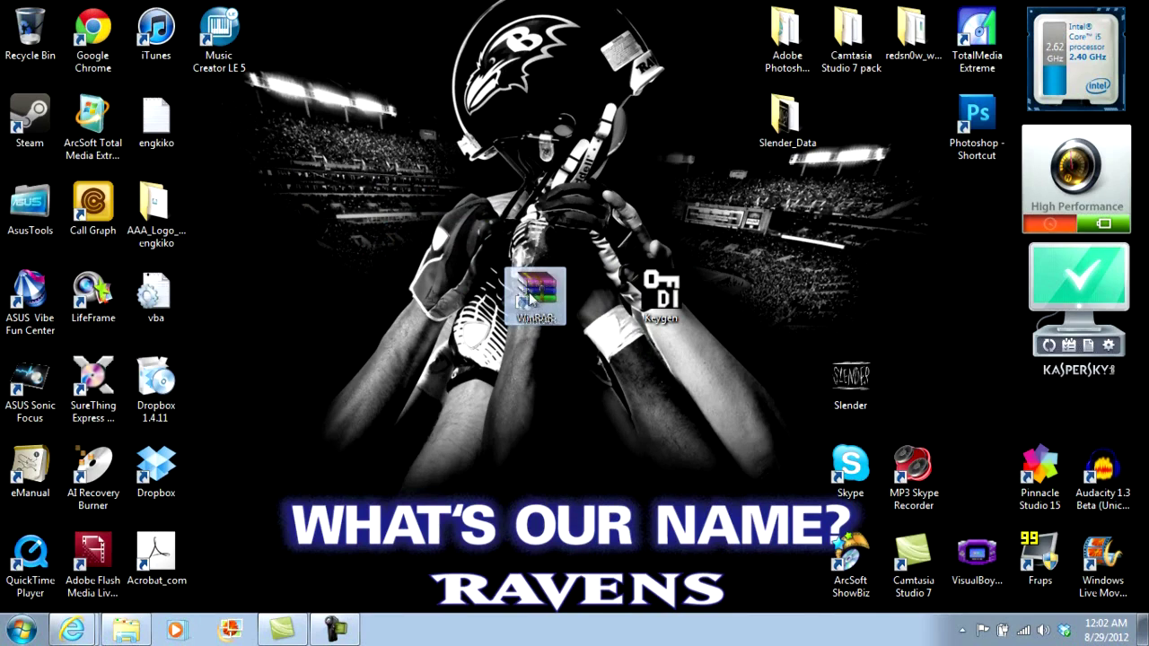
left_click(73, 629)
Step: Bring the MediaFire page forward and reload it, confirming the resend
left_click(125, 593)
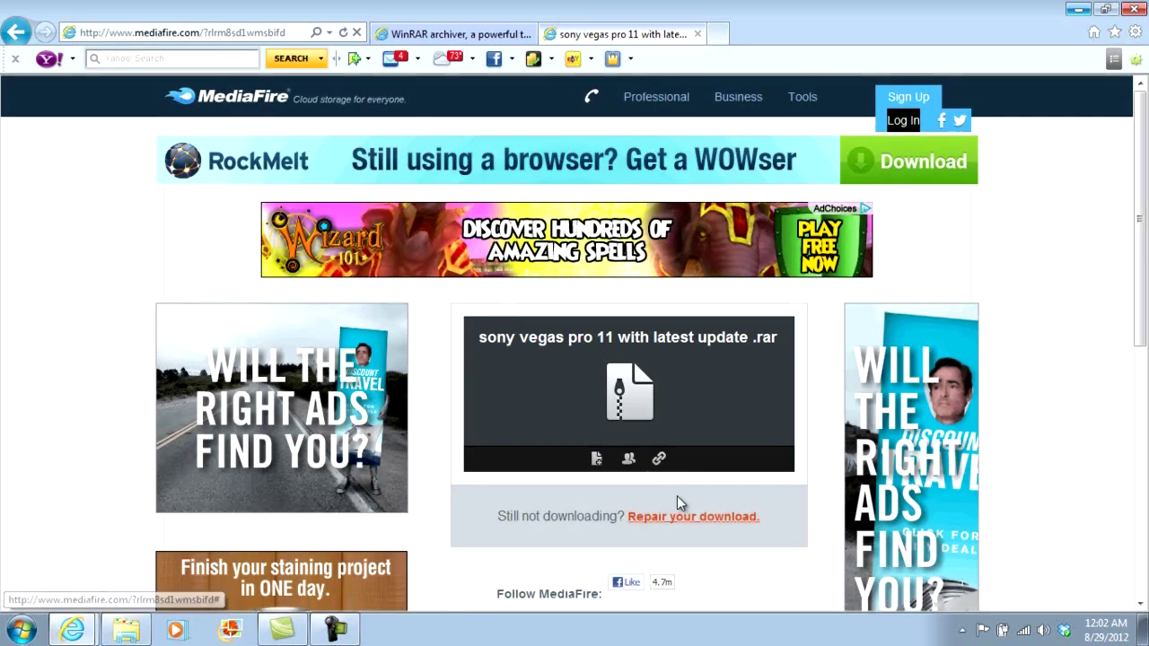
left_click(608, 523)
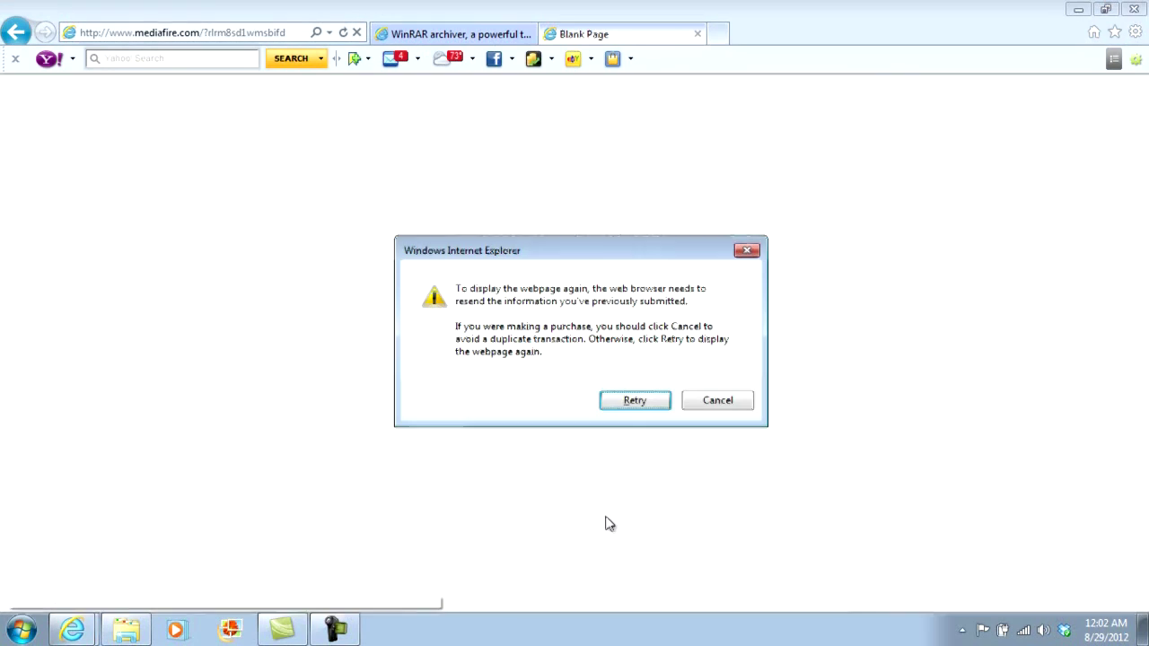
left_click(635, 400)
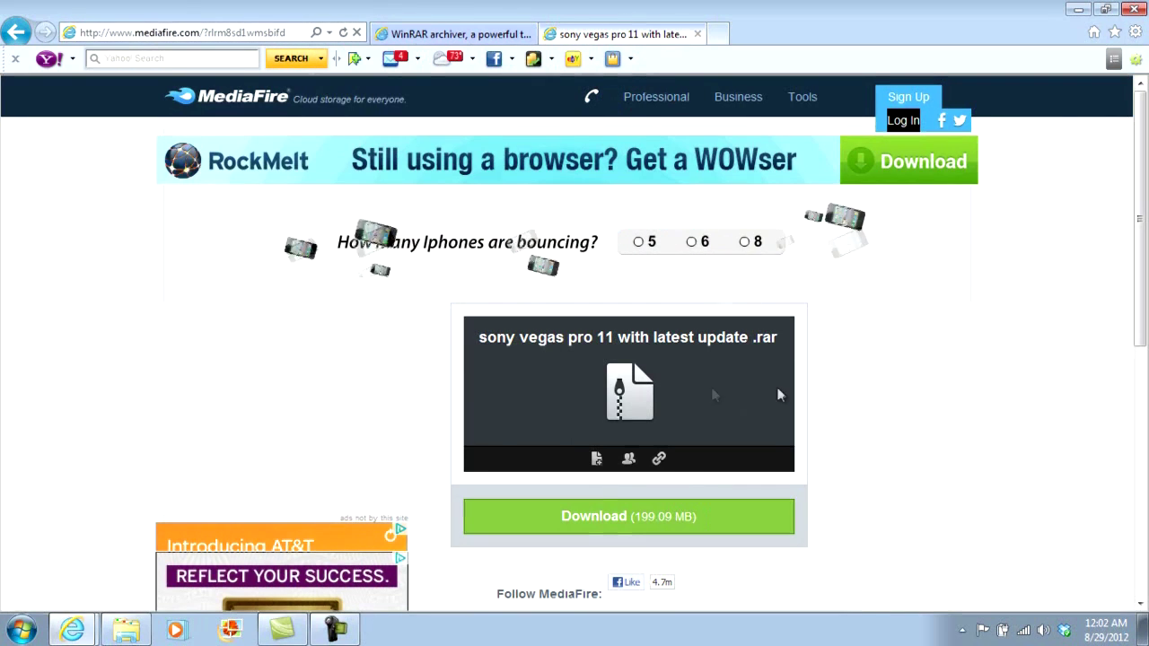
Step: Download and save the 199.09 MB 'sony vegas pro 11 with latest update .rar' archive
scroll(1145, 220, "down", 1)
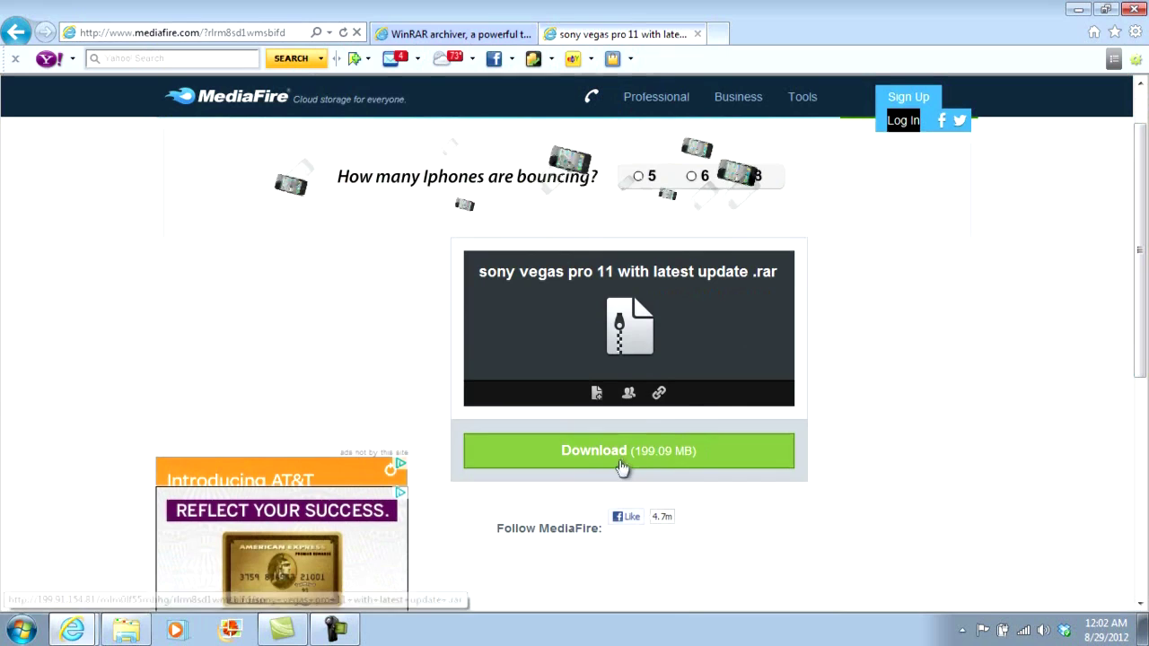
left_click(618, 461)
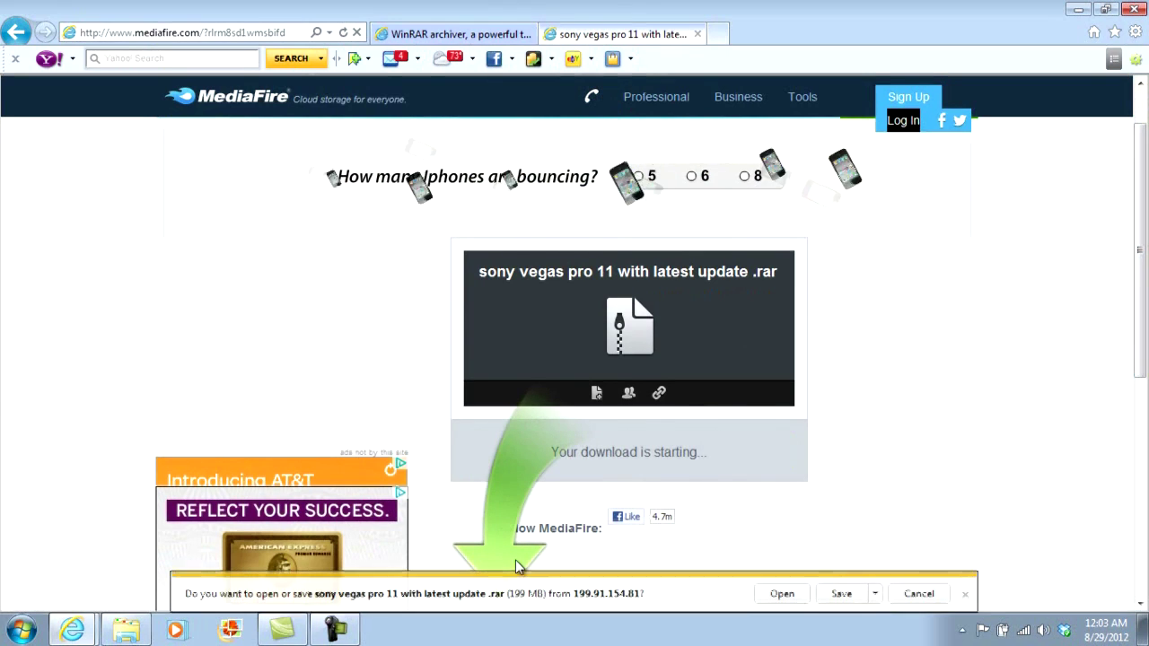
left_click(783, 594)
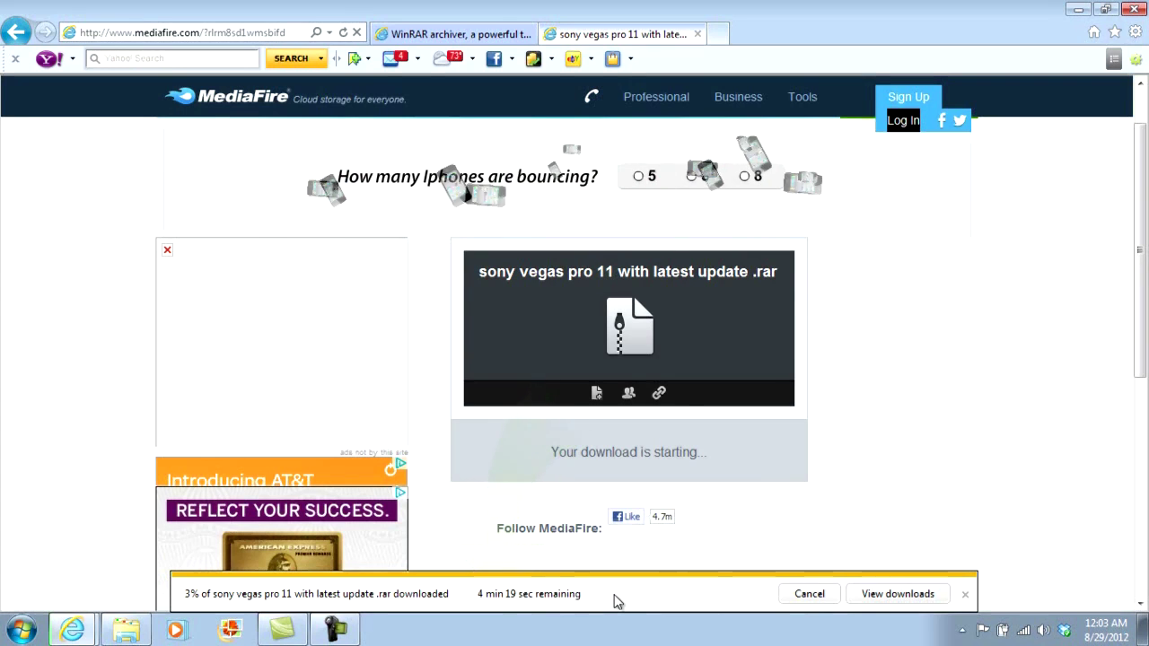
left_click(356, 634)
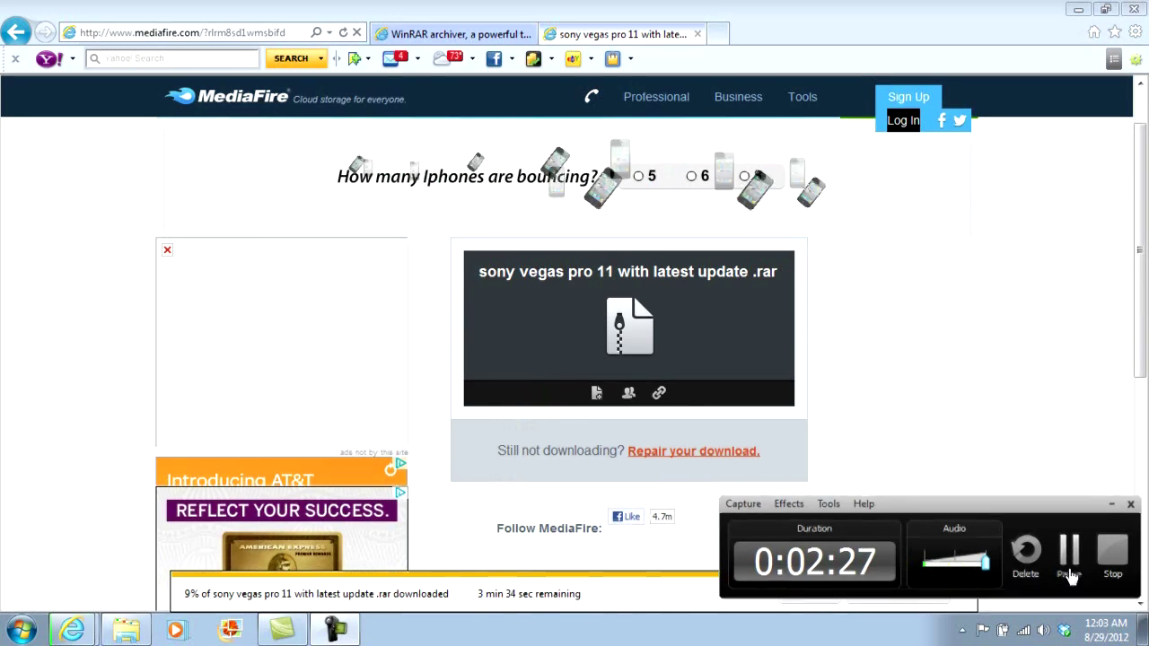
left_click(1068, 574)
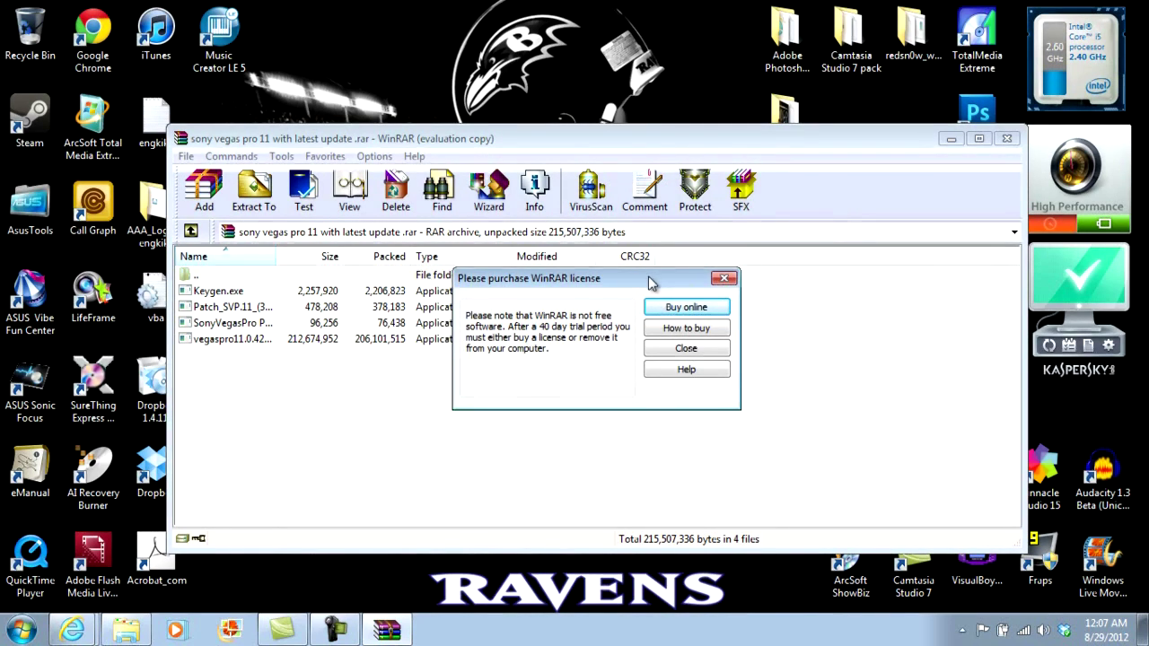
Step: Dismiss the WinRAR license reminder and select all four files in the archive
left_click_drag(654, 277, 602, 193)
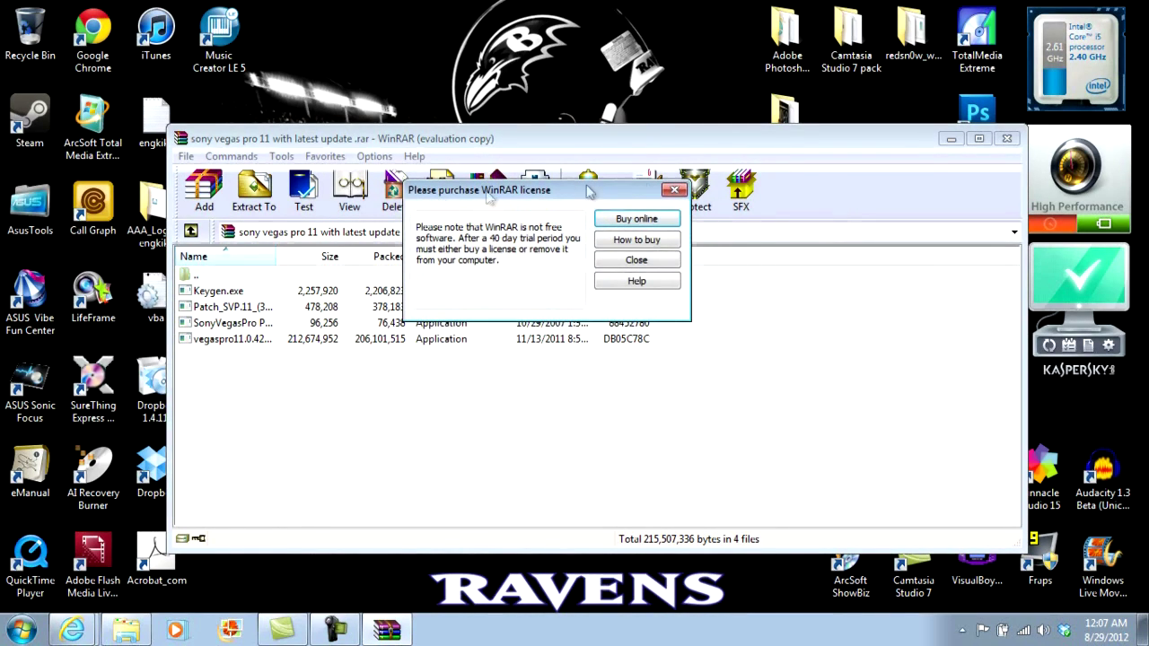
left_click(674, 191)
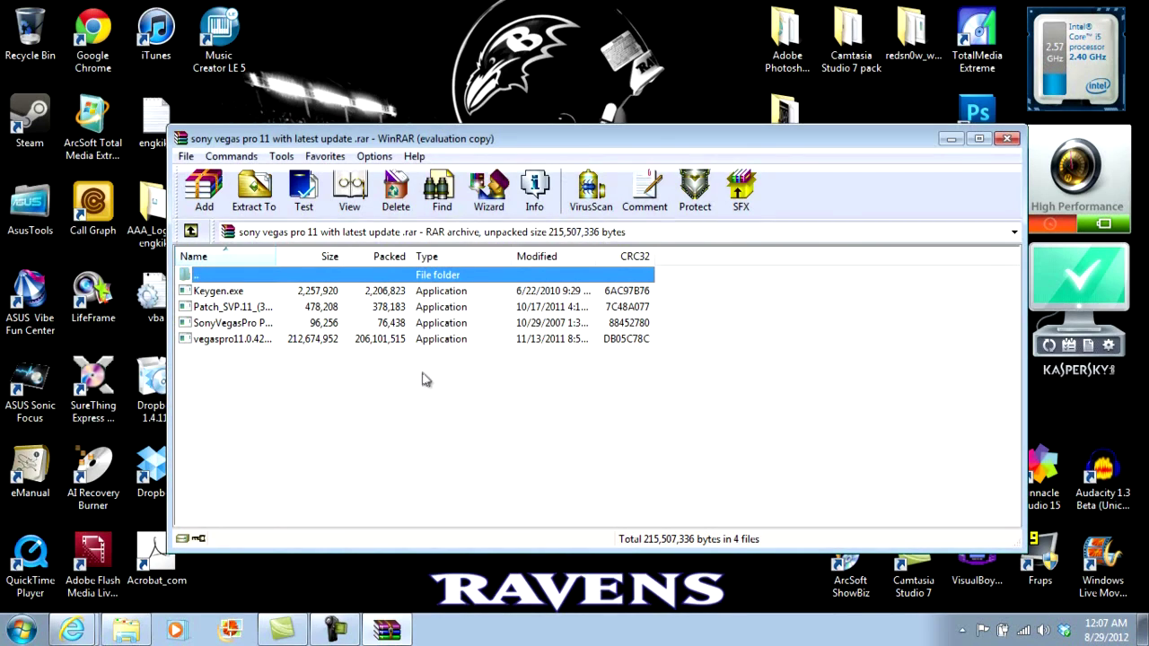
left_click_drag(368, 363, 347, 271)
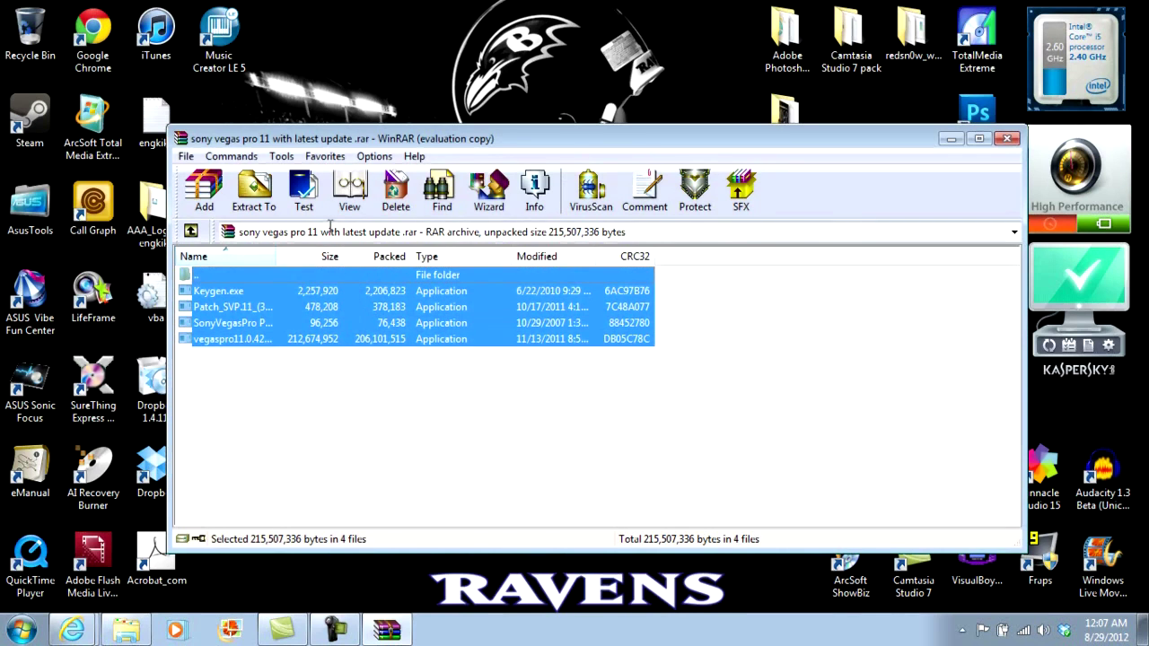
Step: Extract the files to the Desktop, overwriting Keygen.exe, and minimize WinRAR
left_click(256, 208)
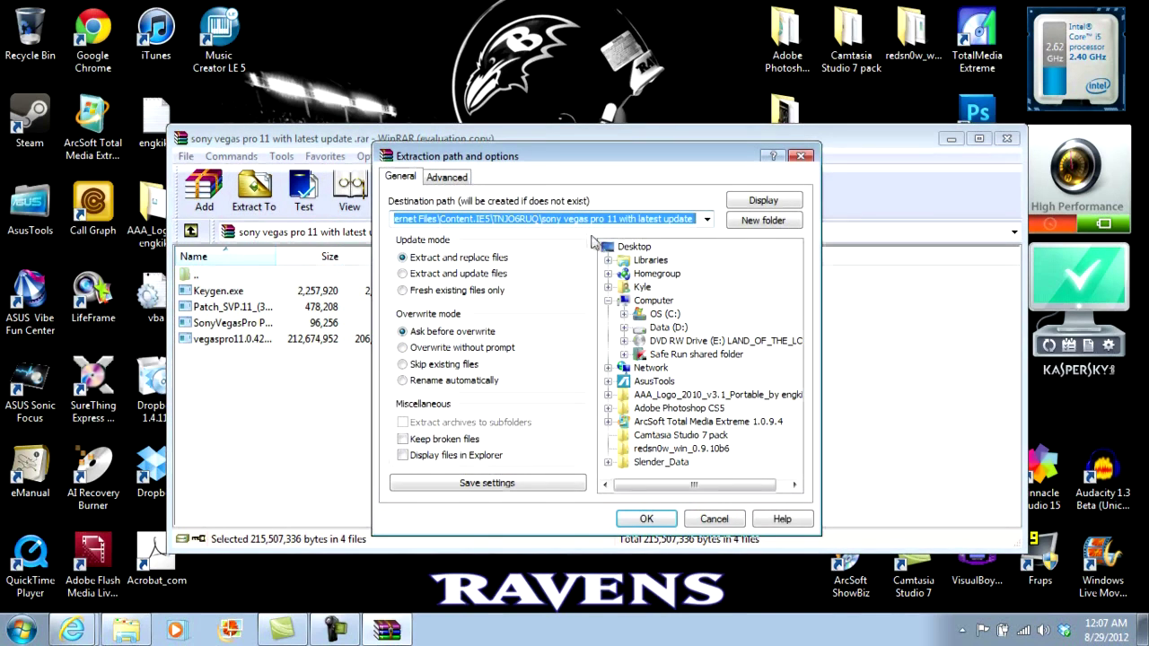
left_click(626, 247)
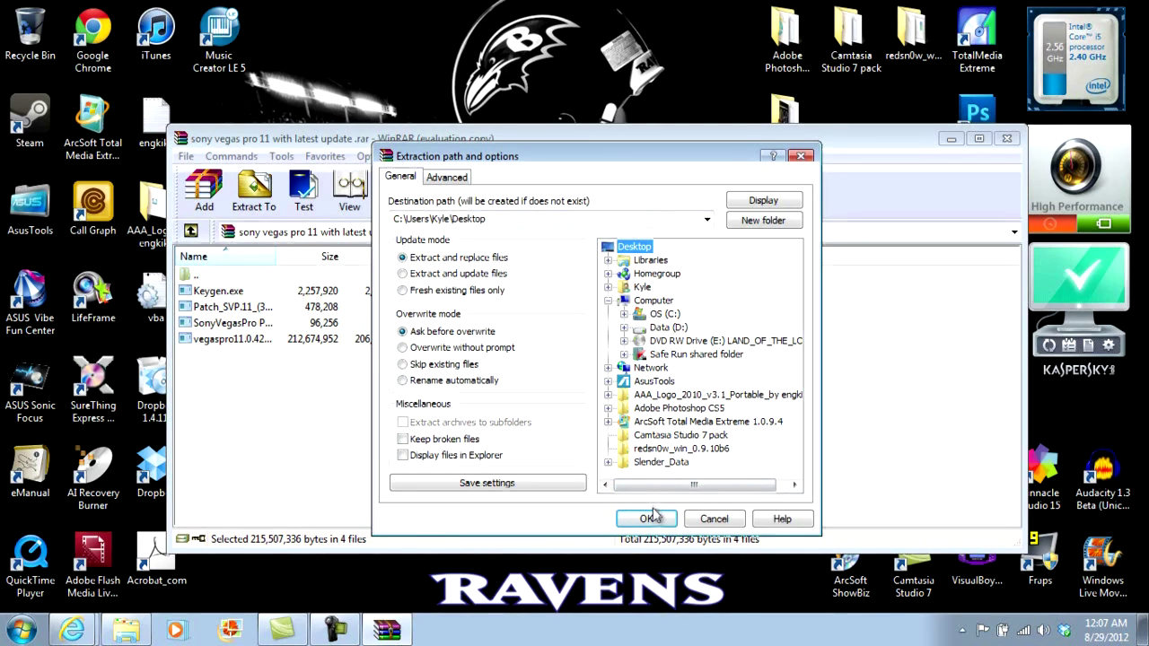
left_click(650, 517)
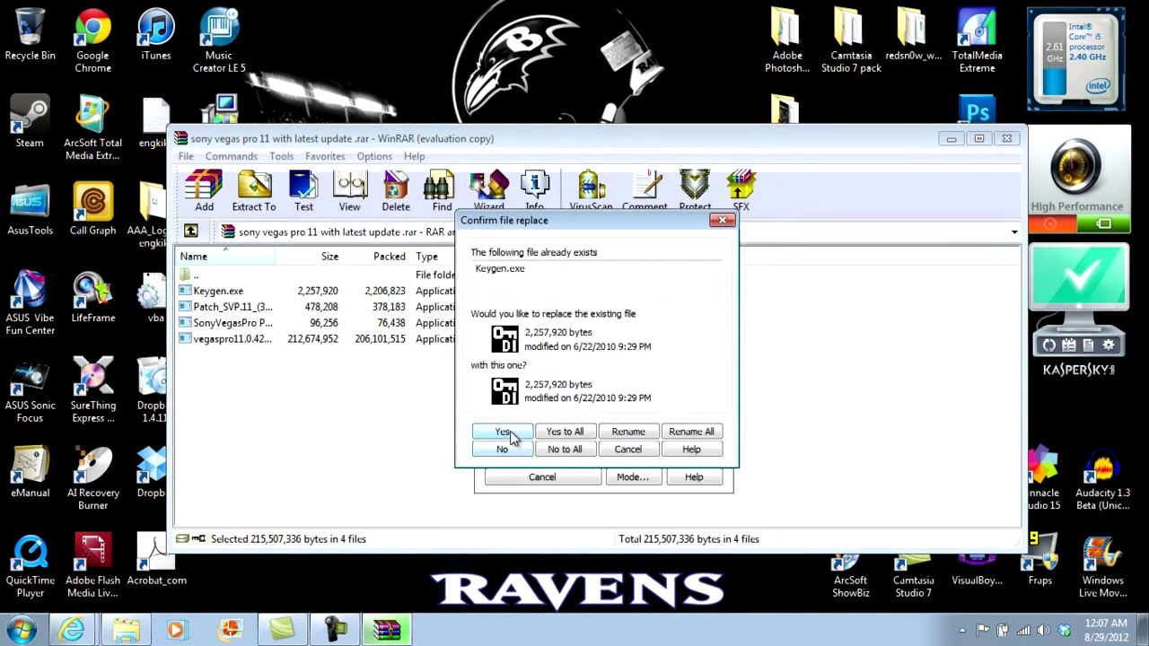
left_click(503, 434)
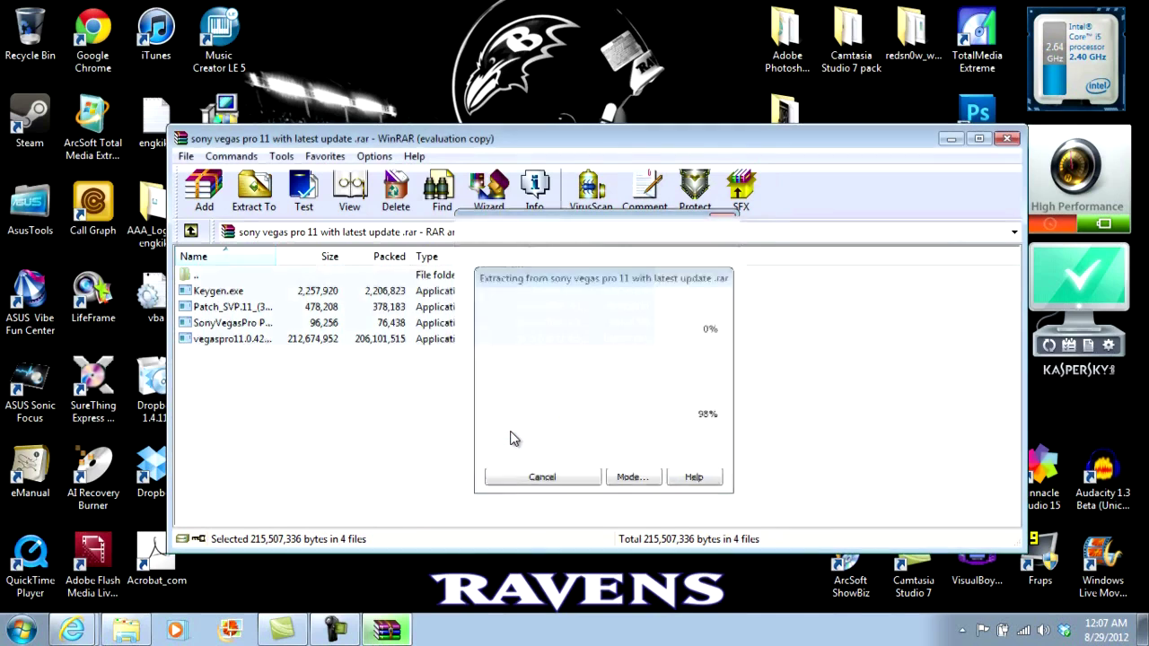
left_click(950, 139)
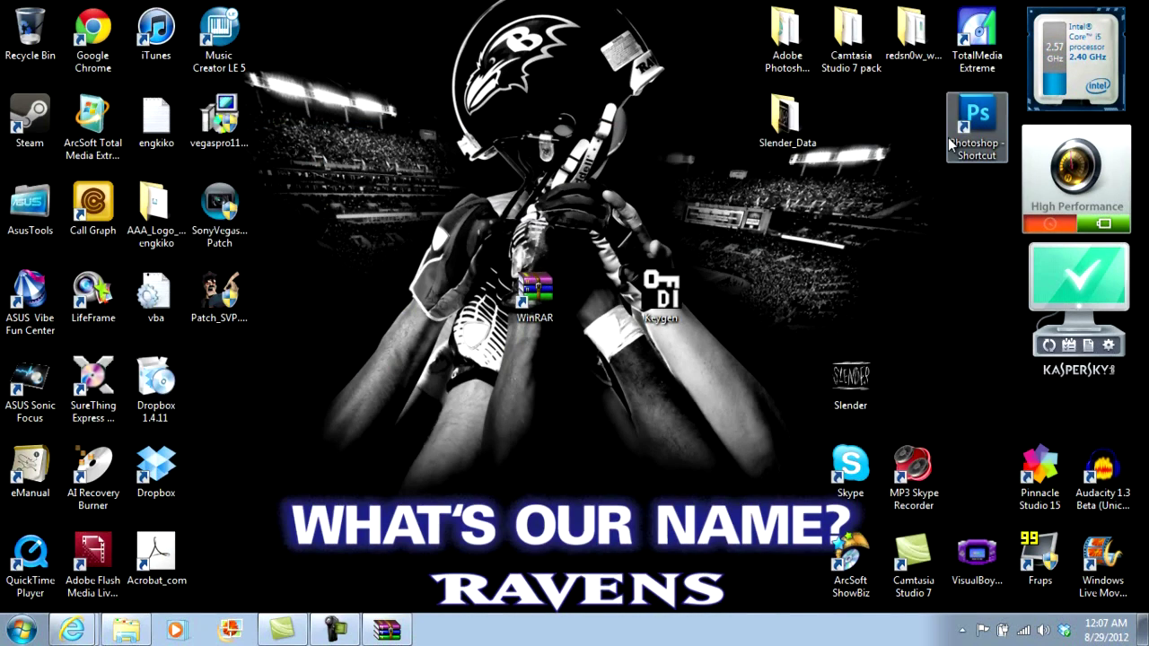
Step: Line up the Vegas Pro installer, SonyVegas Patch, Patch_SVP and Keygen icons under the WinRAR shortcut
left_click_drag(219, 117, 473, 386)
left_click_drag(249, 257, 563, 422)
left_click_drag(220, 298, 597, 384)
left_click_drag(662, 296, 672, 386)
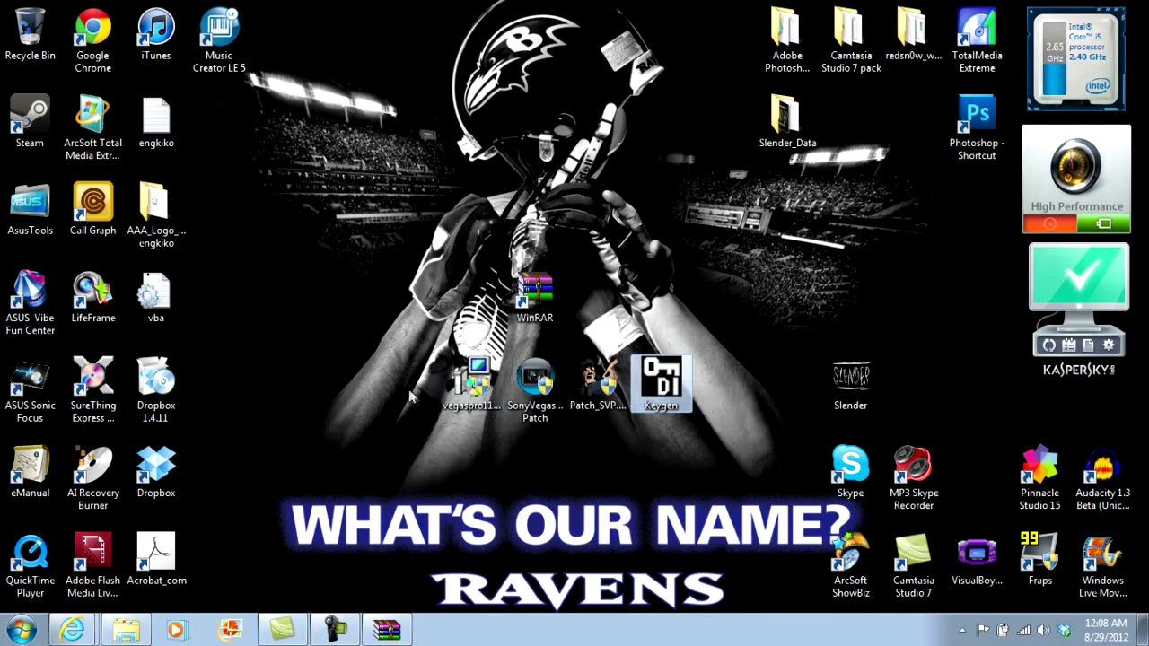
left_click(476, 404)
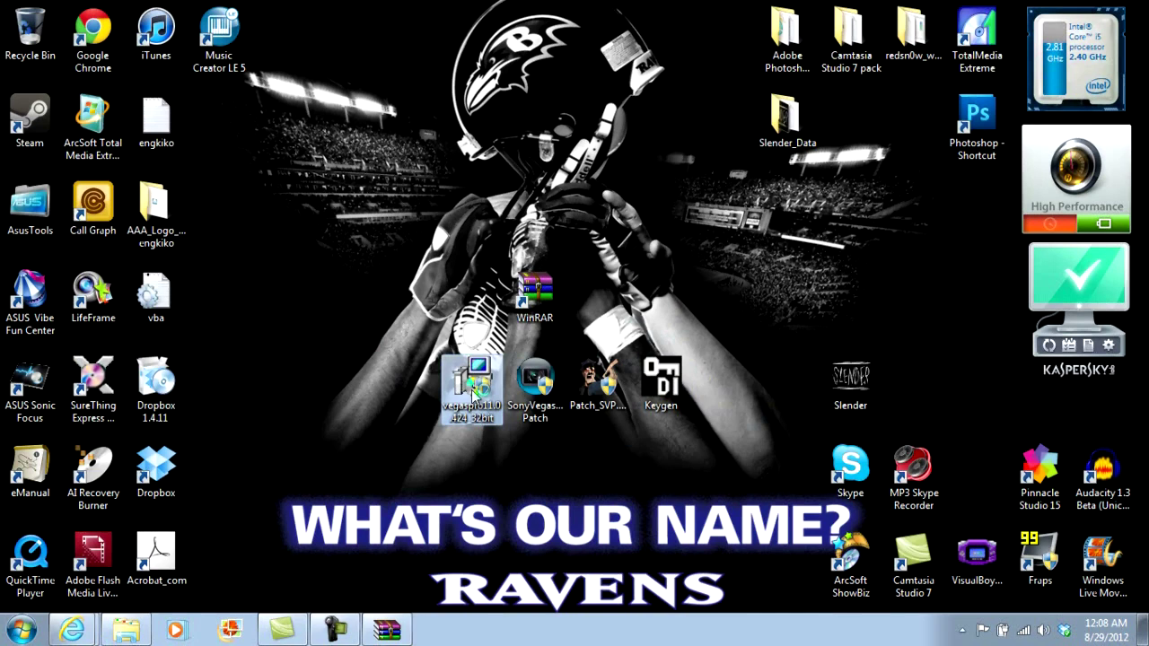
Step: Install Vegas Pro 11 in English using the current version, accepting the EULA, with a desktop shortcut
double_click(472, 386)
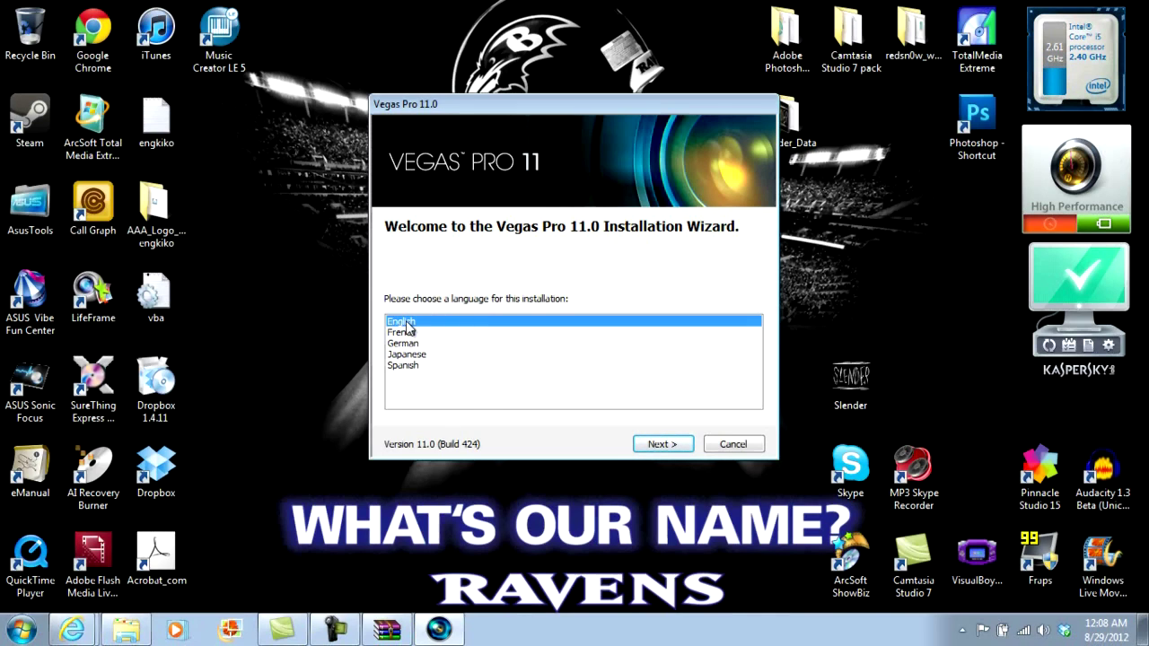
left_click(672, 444)
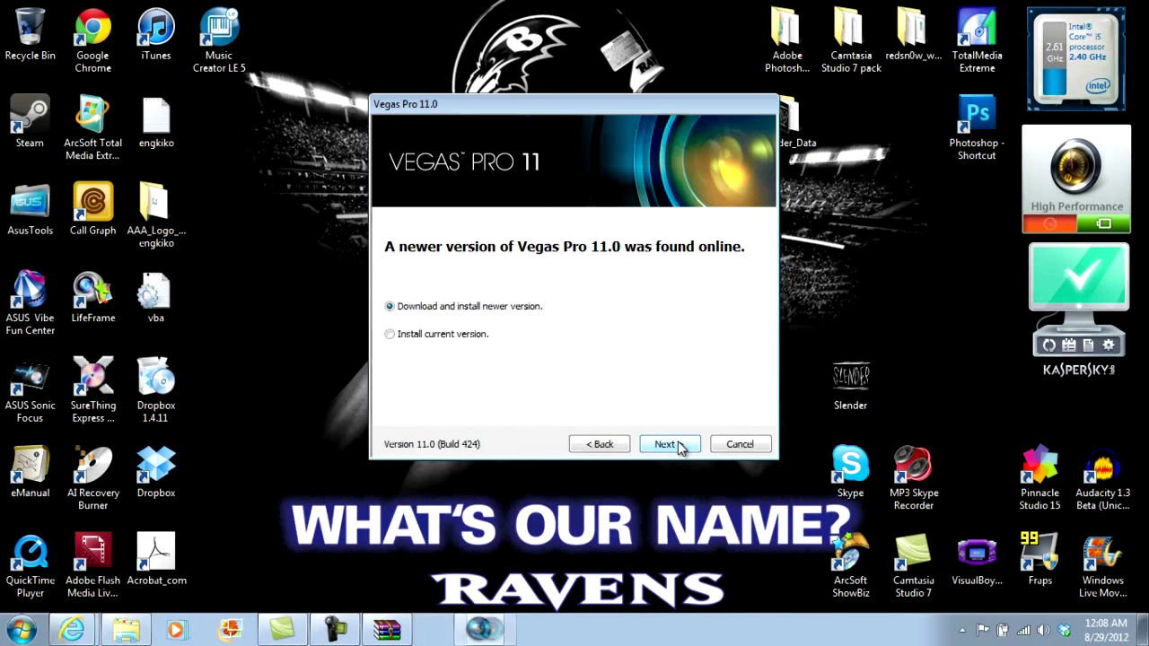
left_click(392, 336)
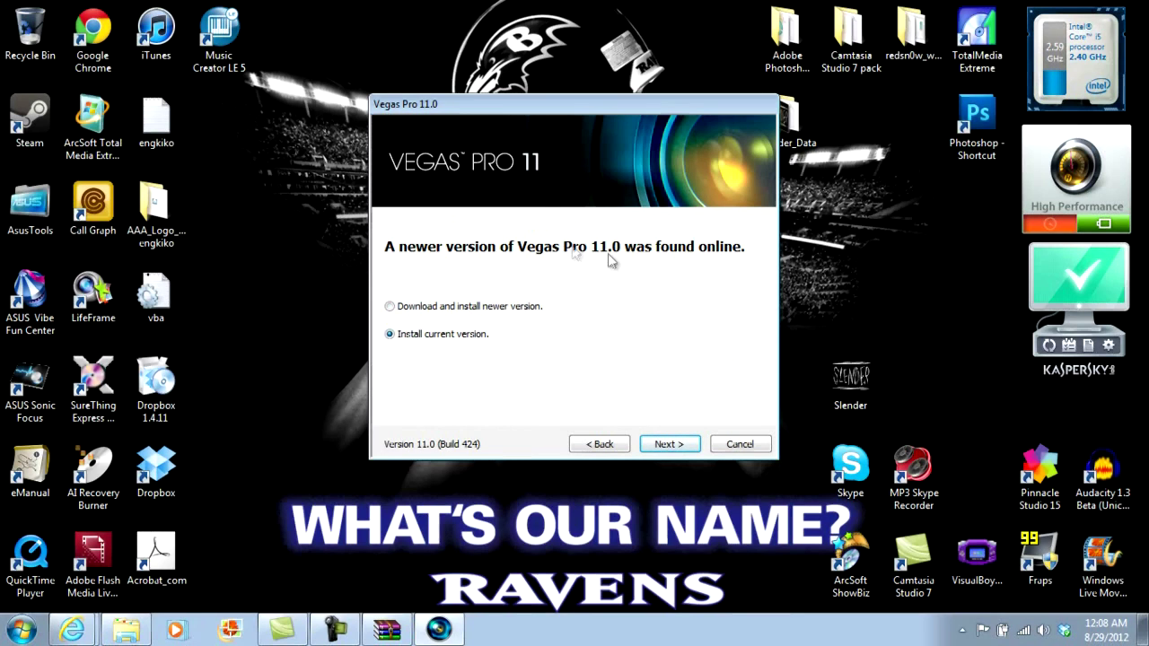
left_click(676, 445)
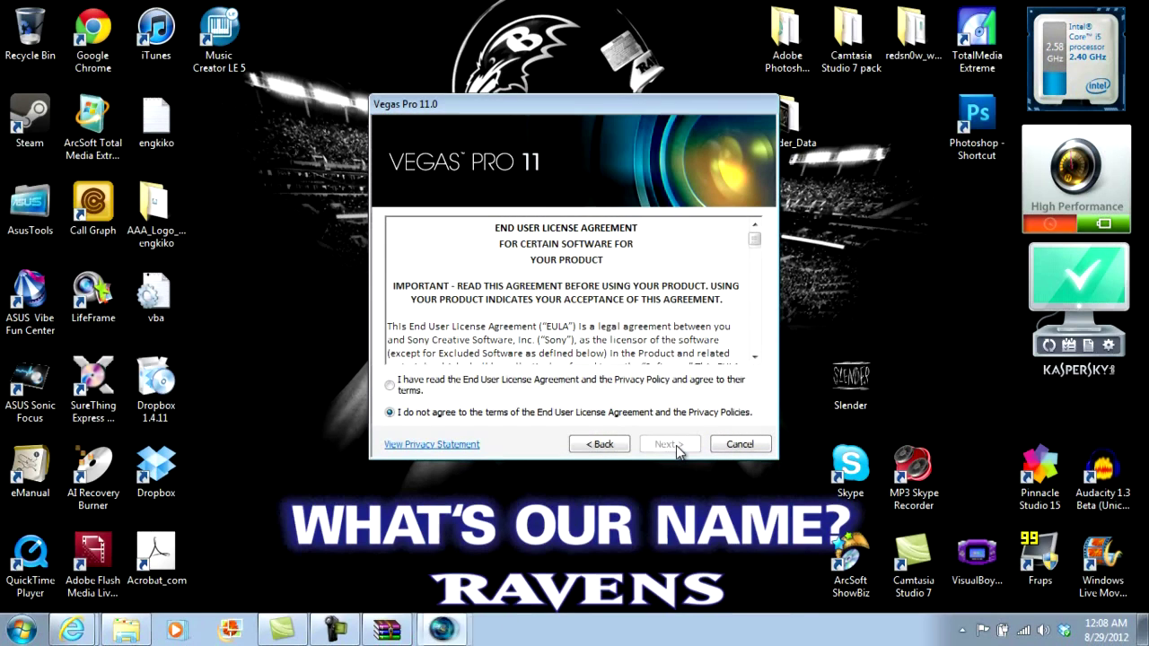
left_click(390, 385)
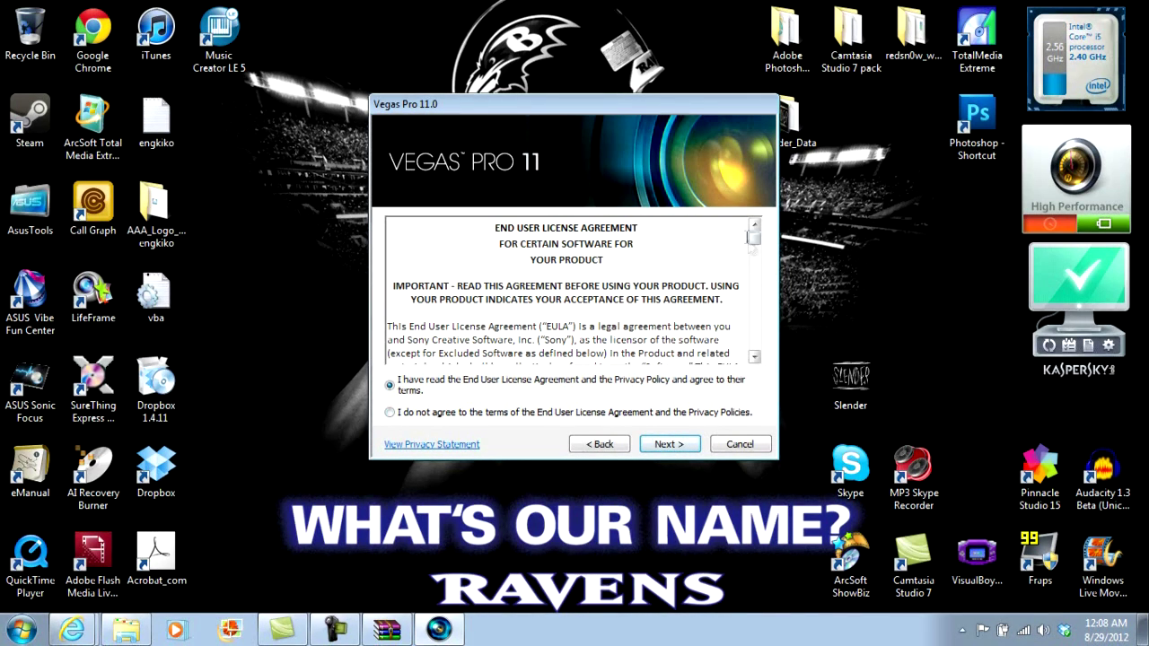
left_click_drag(753, 248, 753, 355)
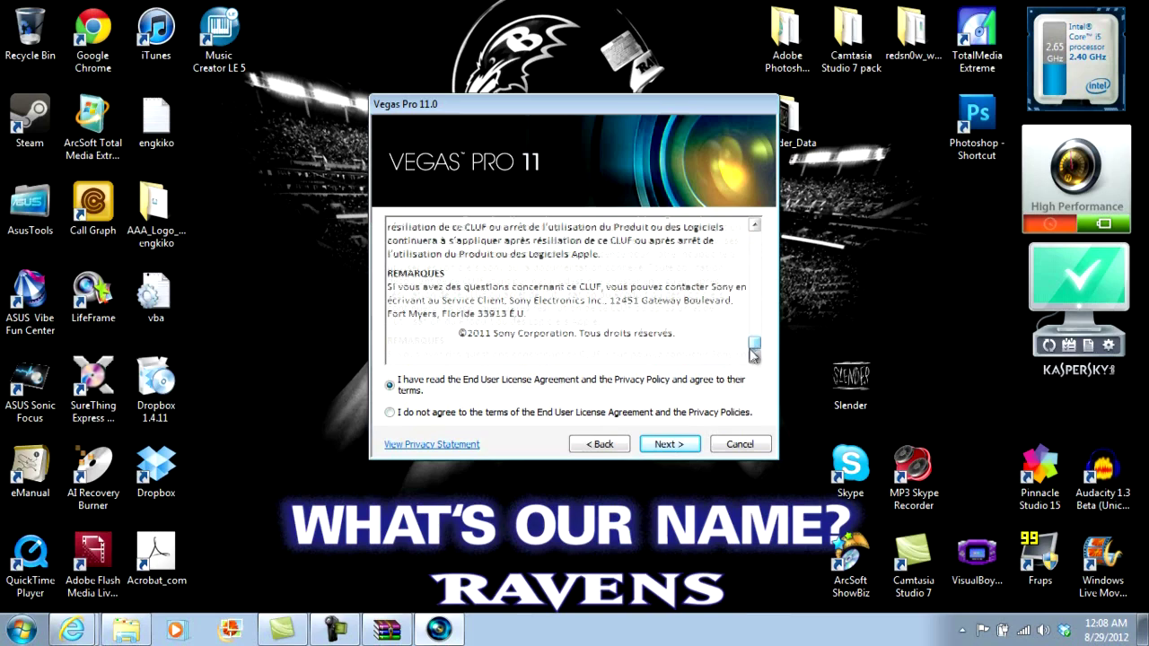
left_click(660, 445)
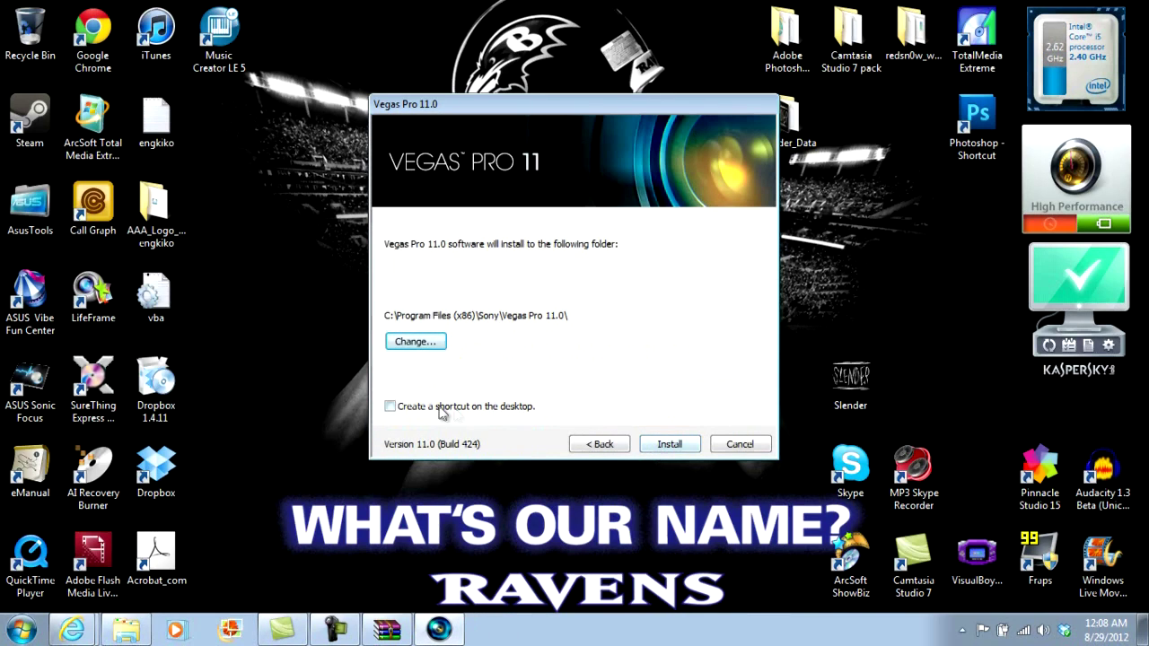
left_click(390, 407)
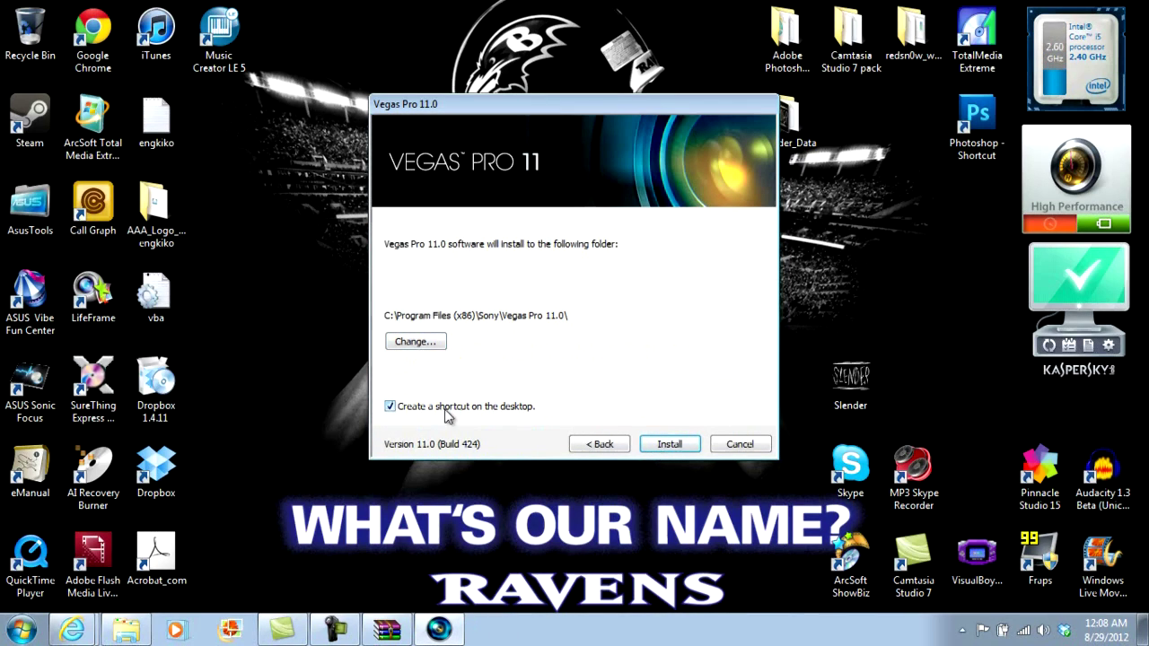
left_click(670, 445)
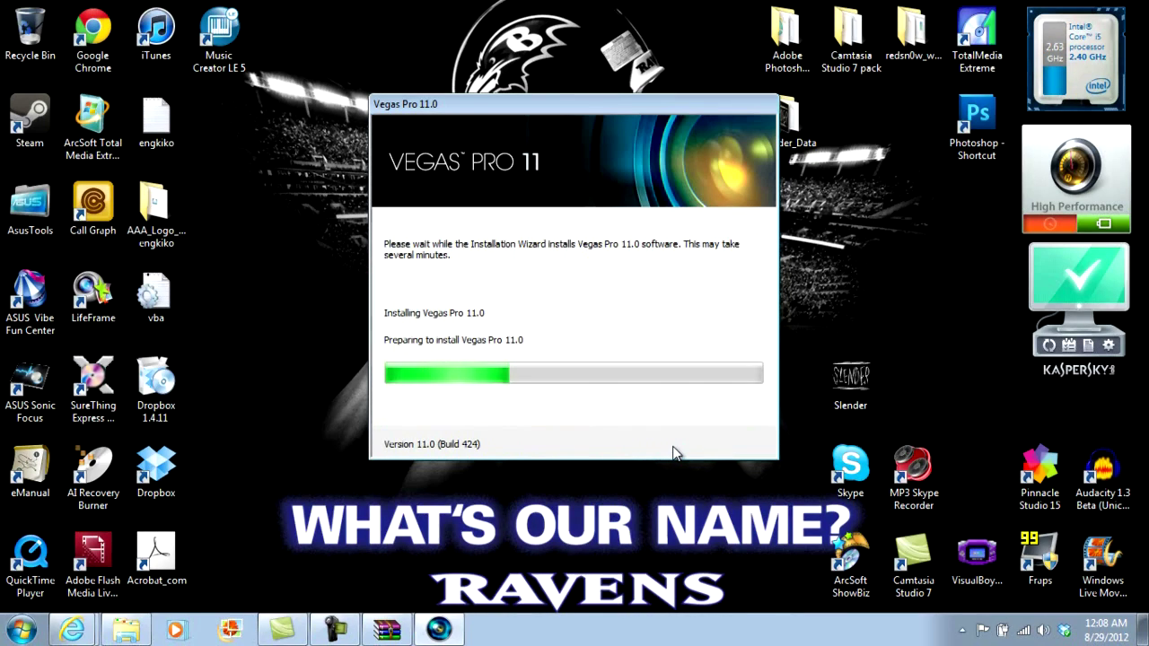
Step: Pause the screen recording during installation and close the installer once Vegas Pro 11.0 is installed
mouse_move(338, 632)
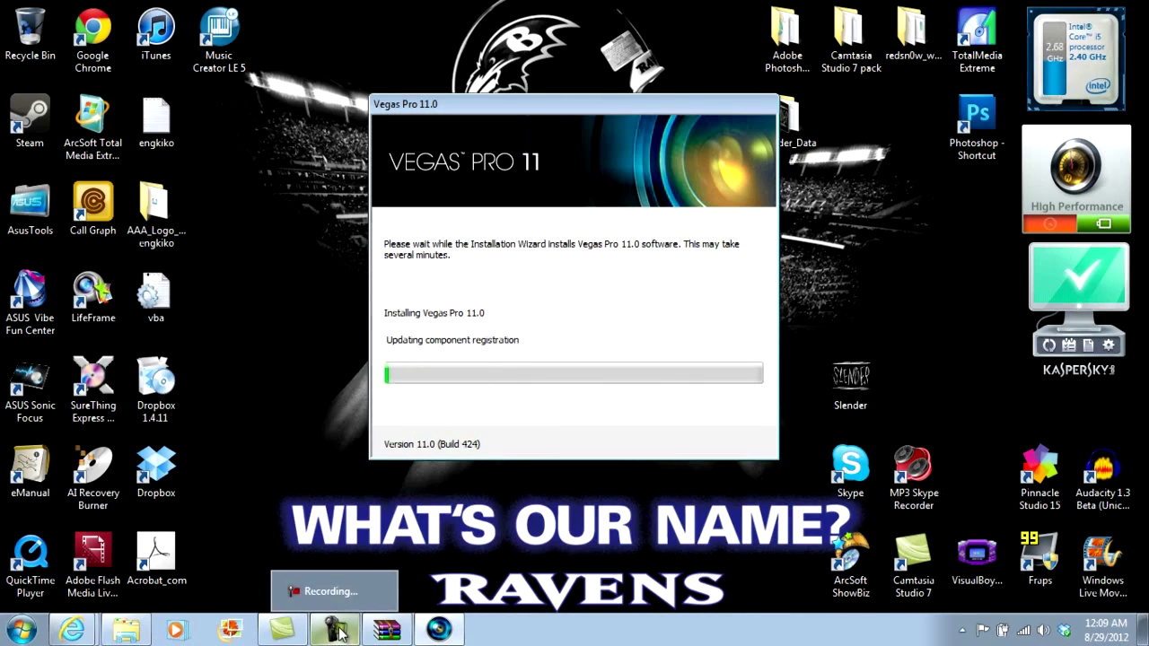
left_click(338, 632)
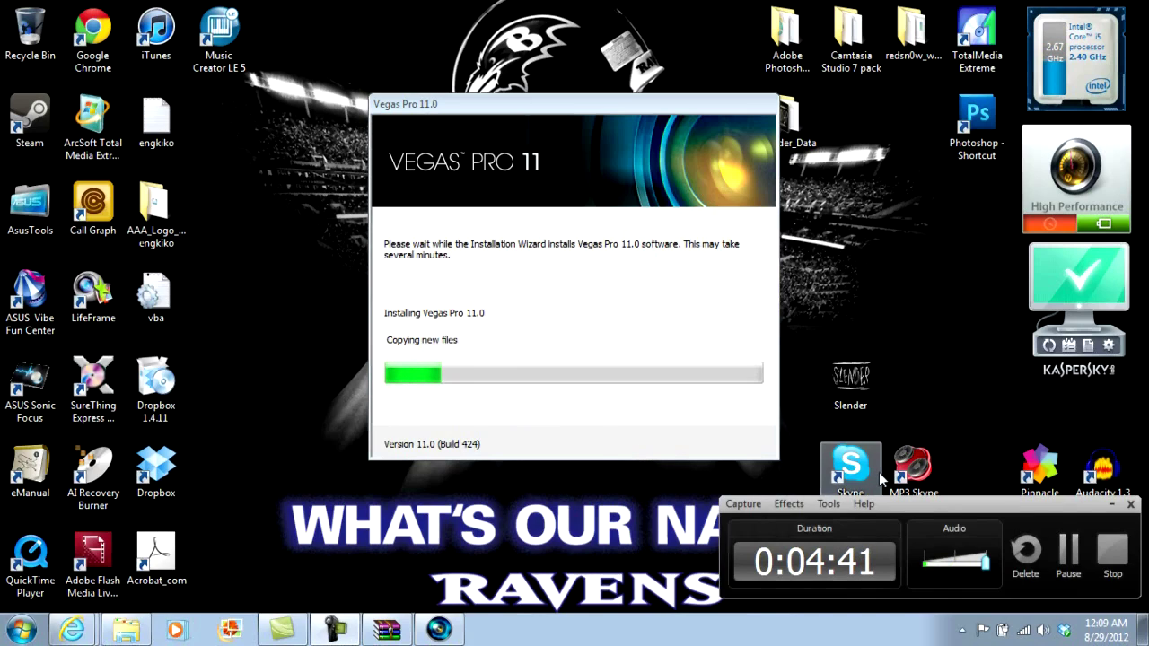
left_click(1072, 565)
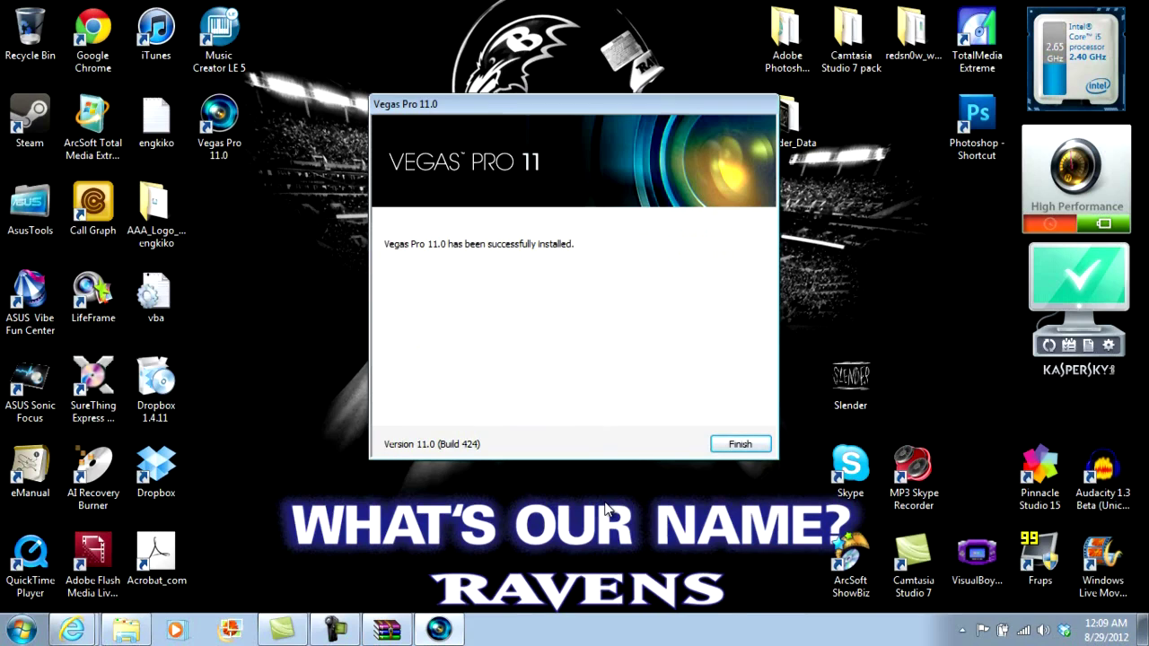
left_click(747, 445)
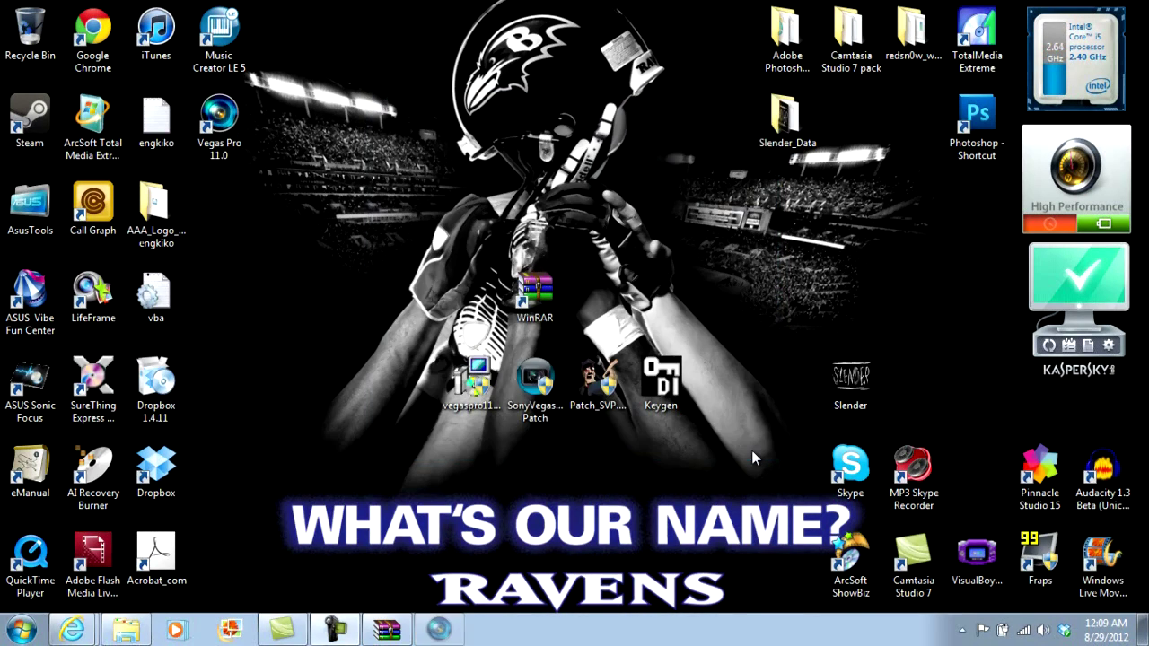
Step: Move the Vegas Pro 11.0 shortcut beside the setup files and launch Patch_SVP.11 (32bit)
left_click_drag(223, 140, 411, 384)
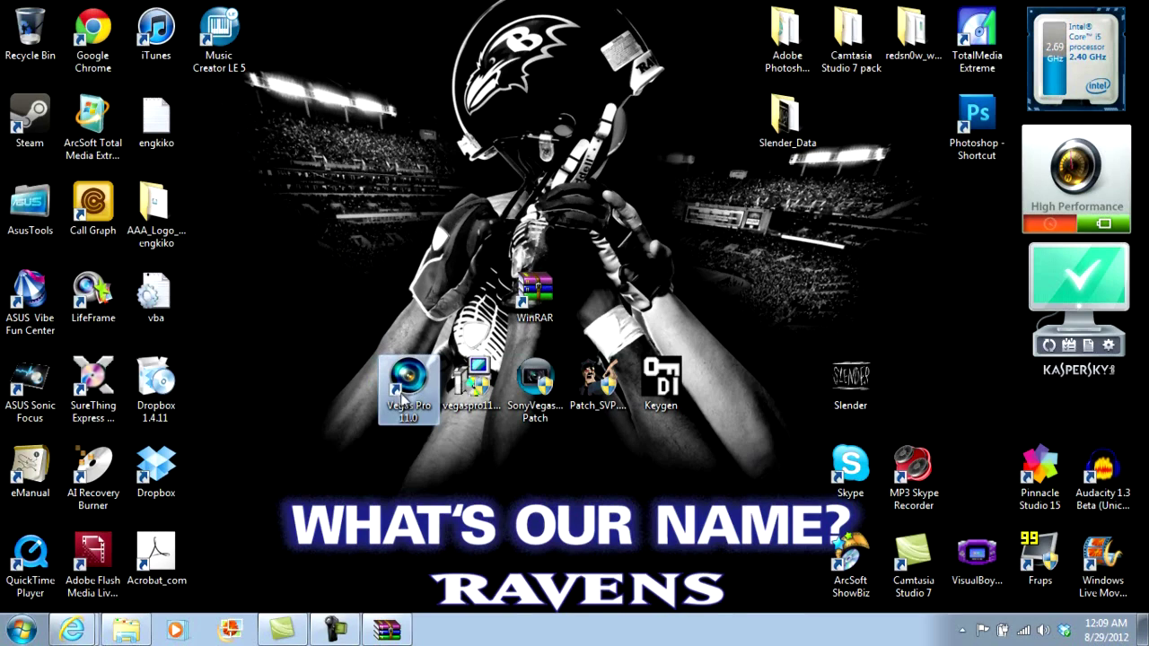
left_click(459, 296)
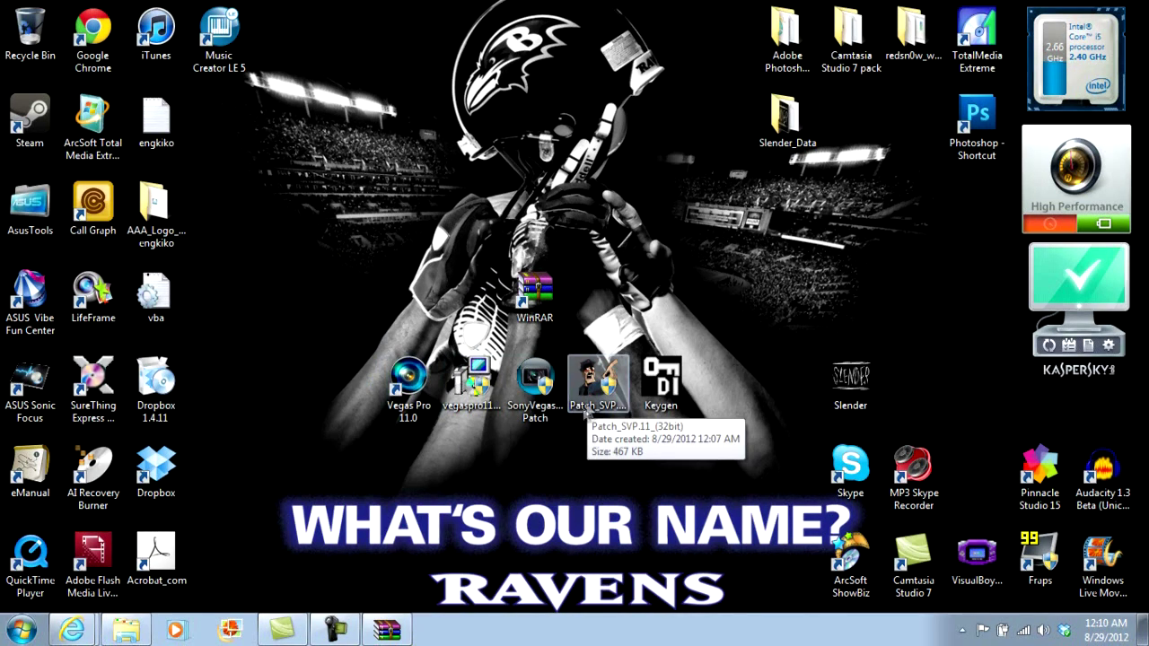
left_click(604, 392)
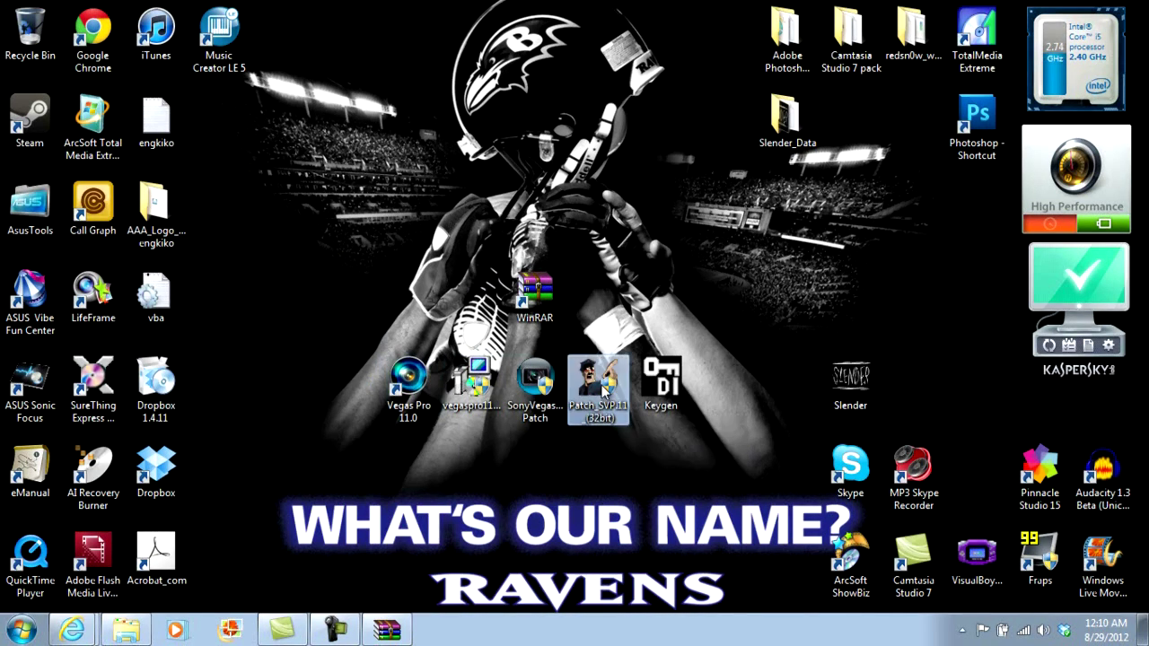
double_click(604, 392)
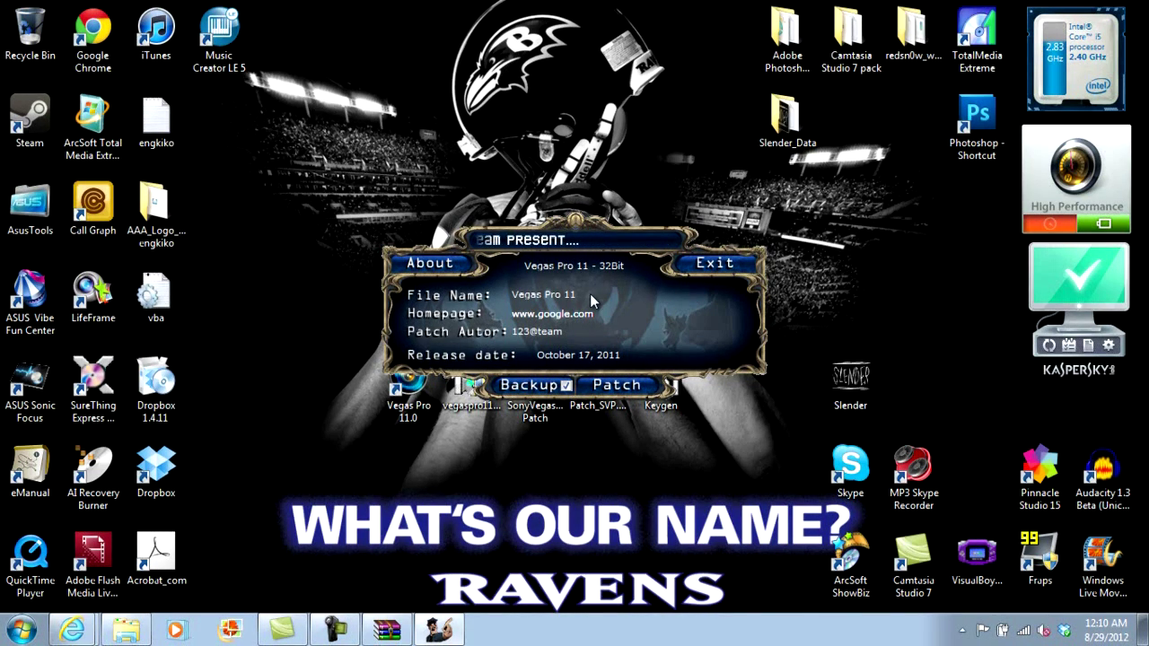
Step: Apply the Patch_SVP.11 patch to Vegas Pro 11 and exit the patcher when done
left_click(336, 628)
left_click(827, 505)
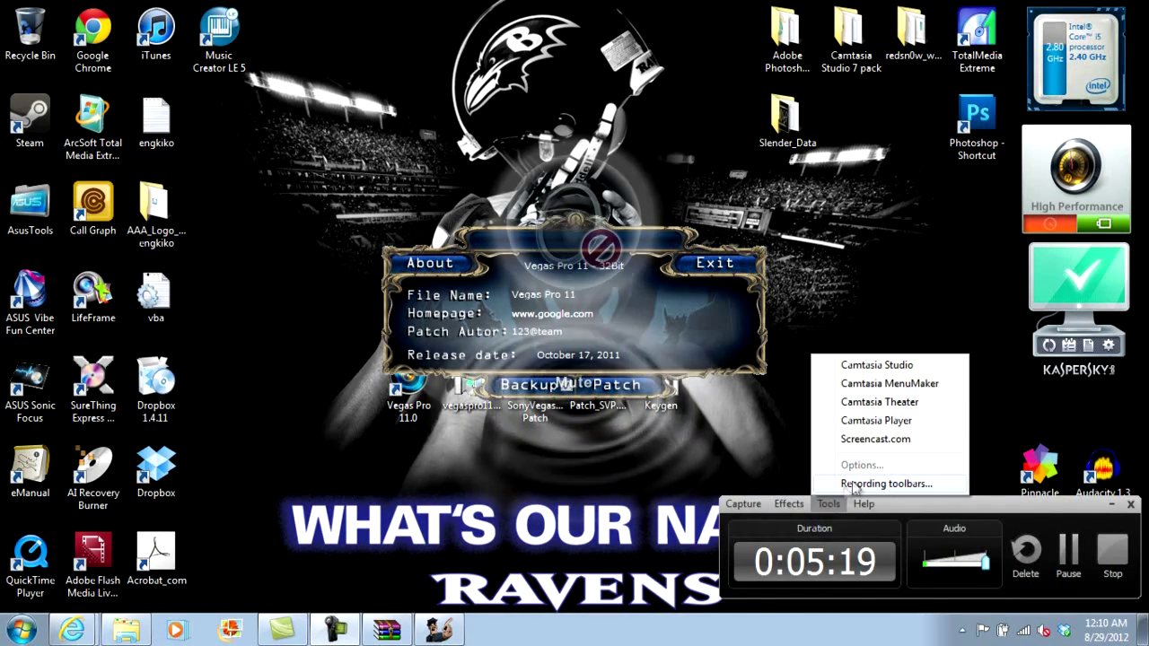
left_click(634, 492)
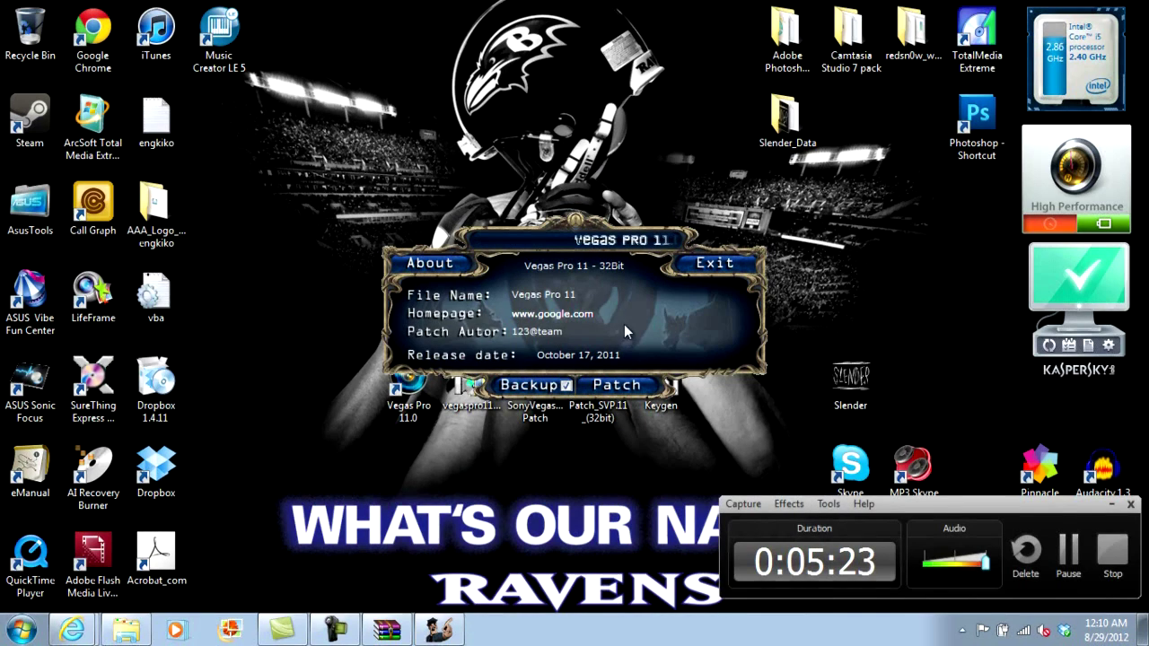
left_click(619, 388)
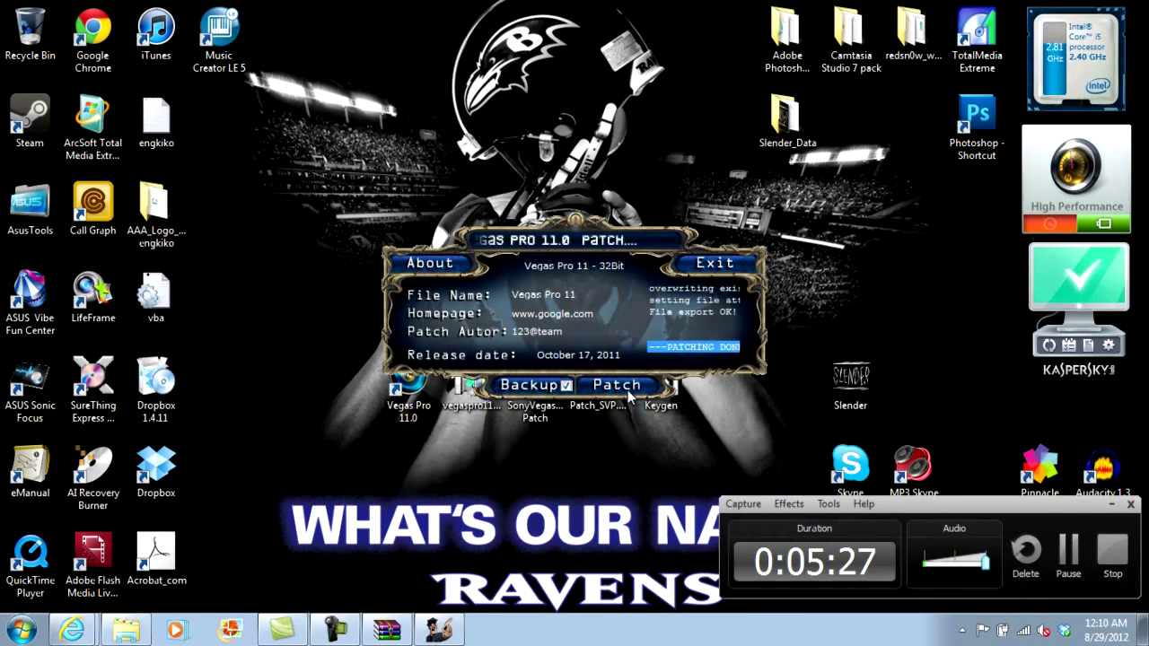
left_click(716, 264)
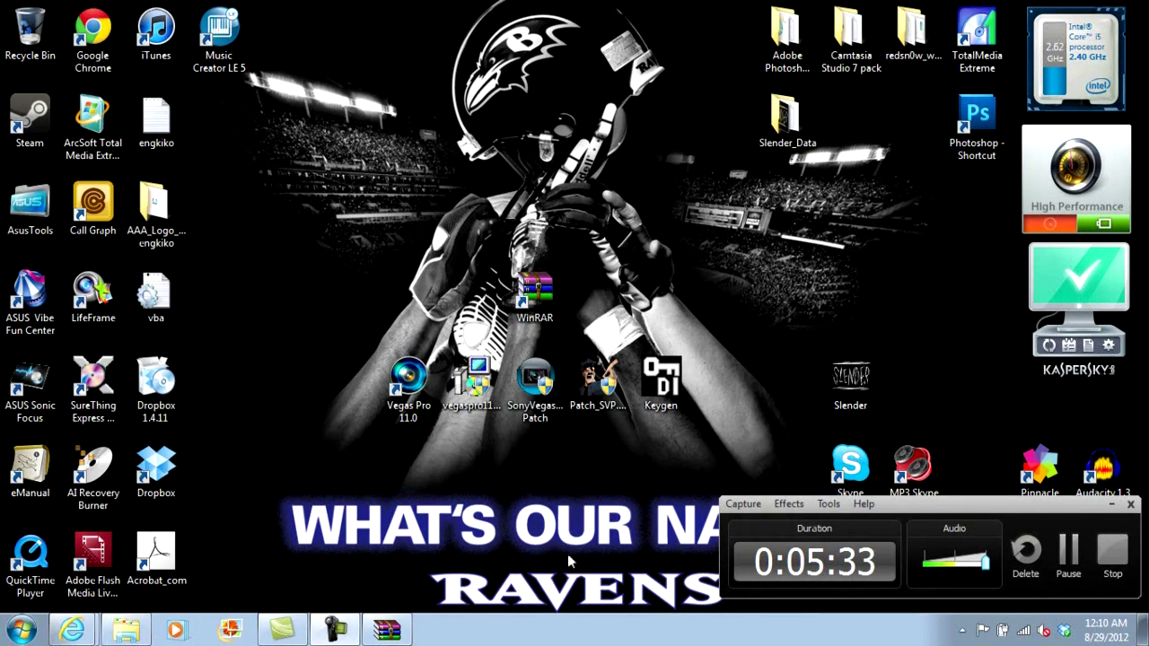
Step: Launch the SonyVegasPro Patch and start browsing the OS (C:) drive for the install folder
left_click(335, 631)
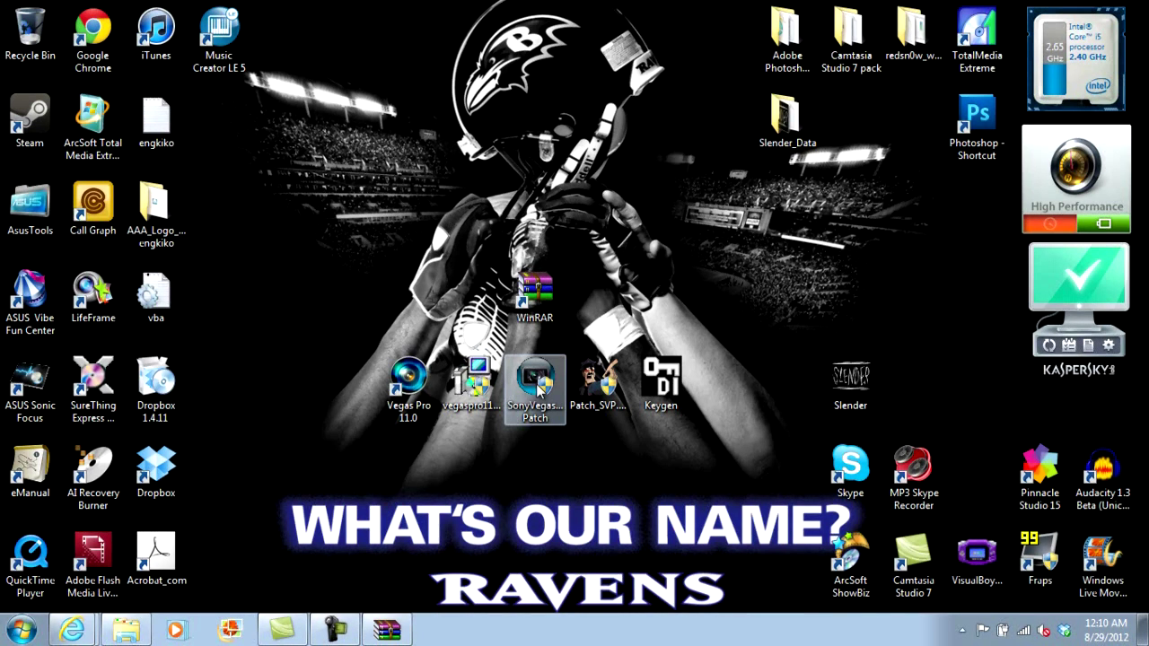
left_click(537, 384)
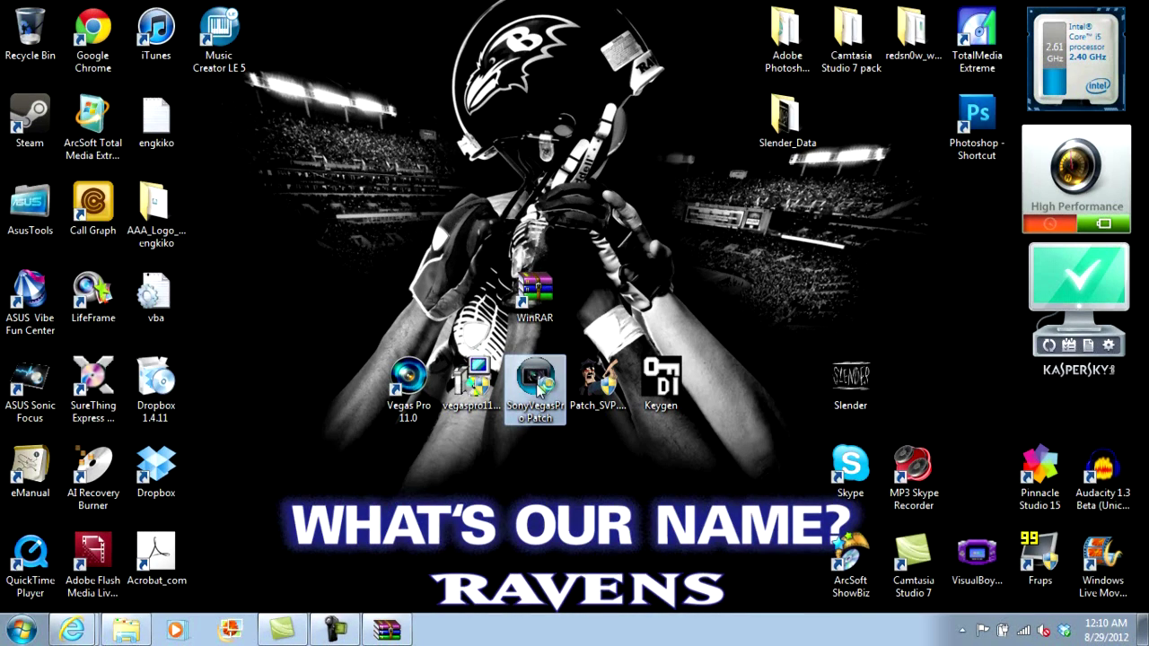
double_click(538, 384)
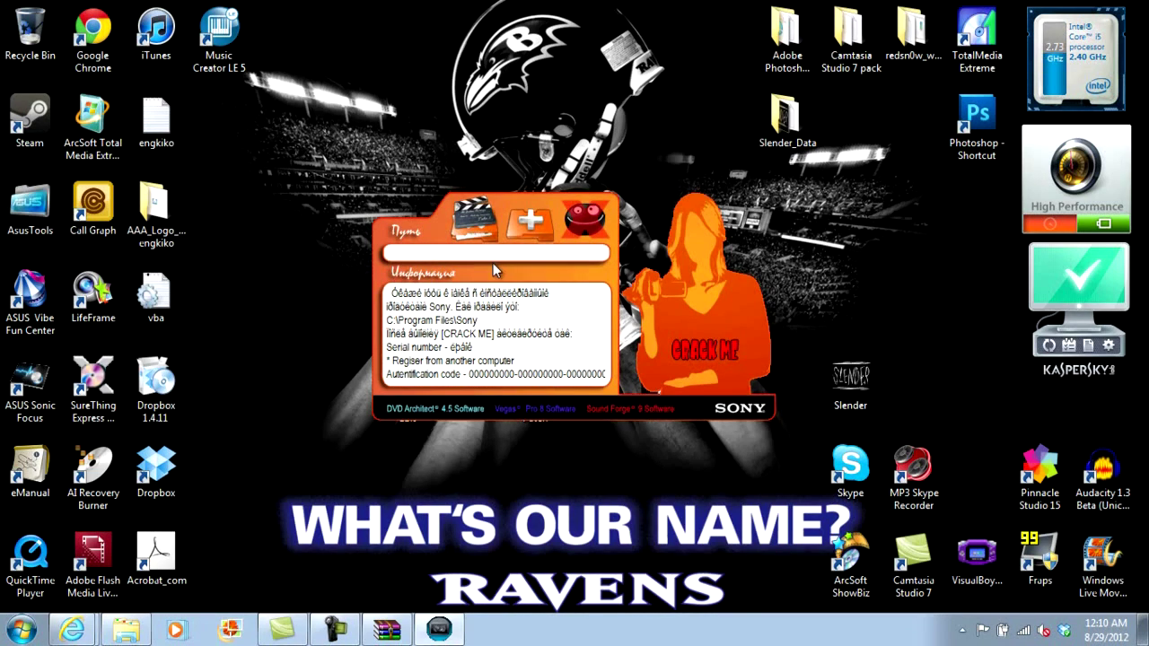
left_click(472, 216)
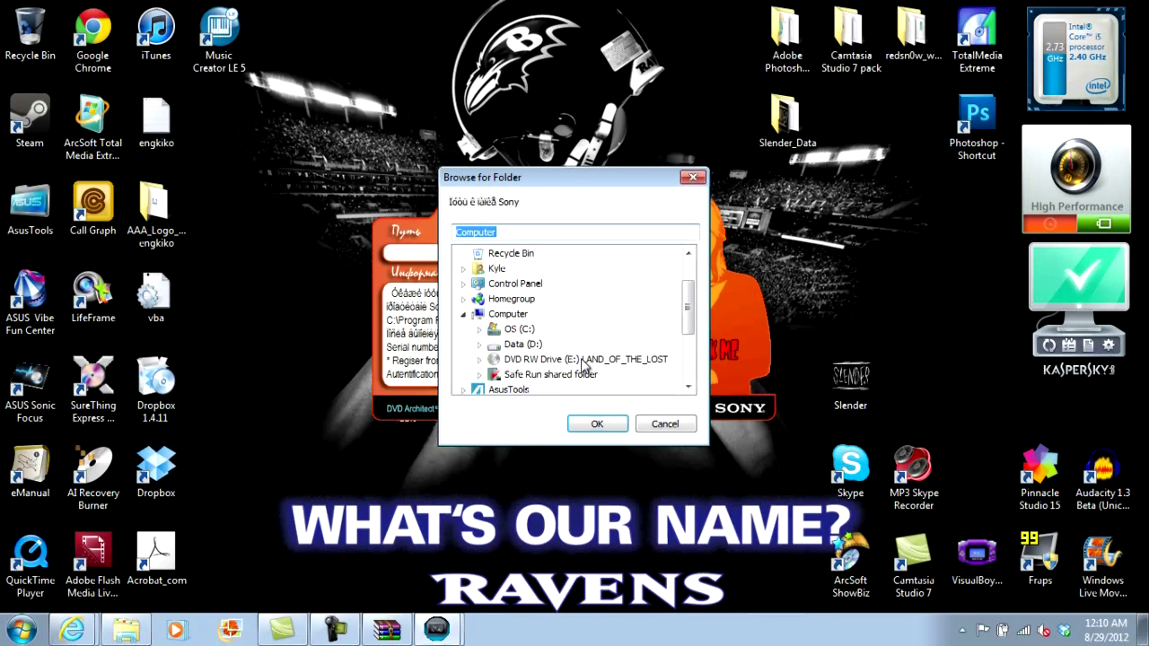
left_click_drag(687, 332, 688, 343)
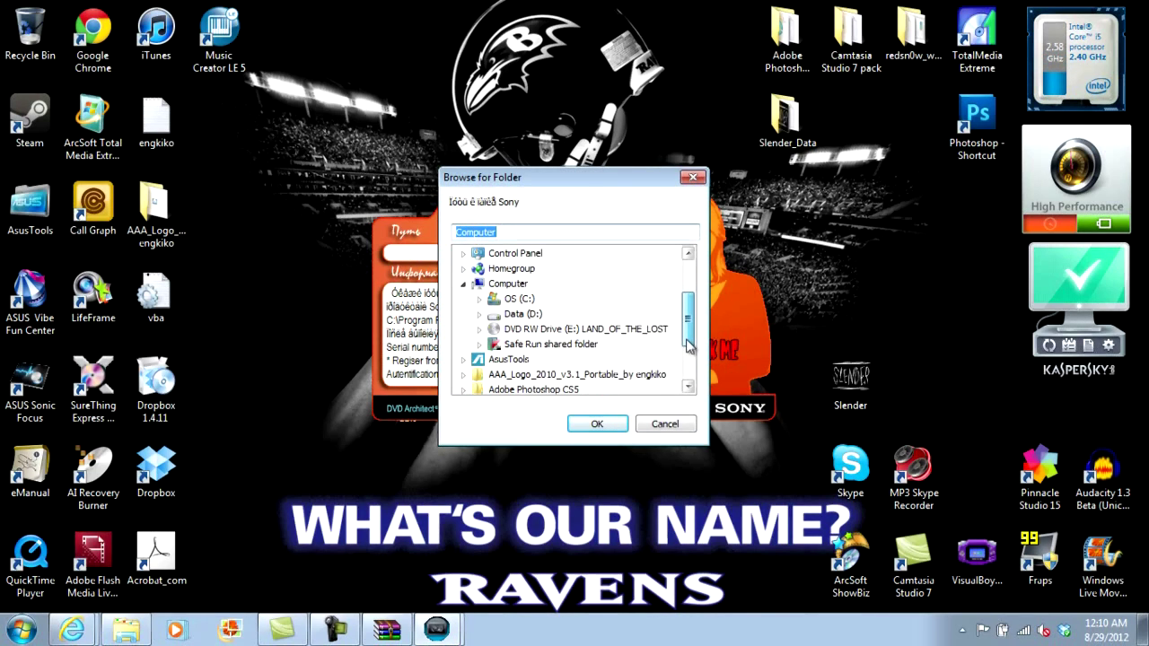
left_click(515, 302)
double_click(515, 302)
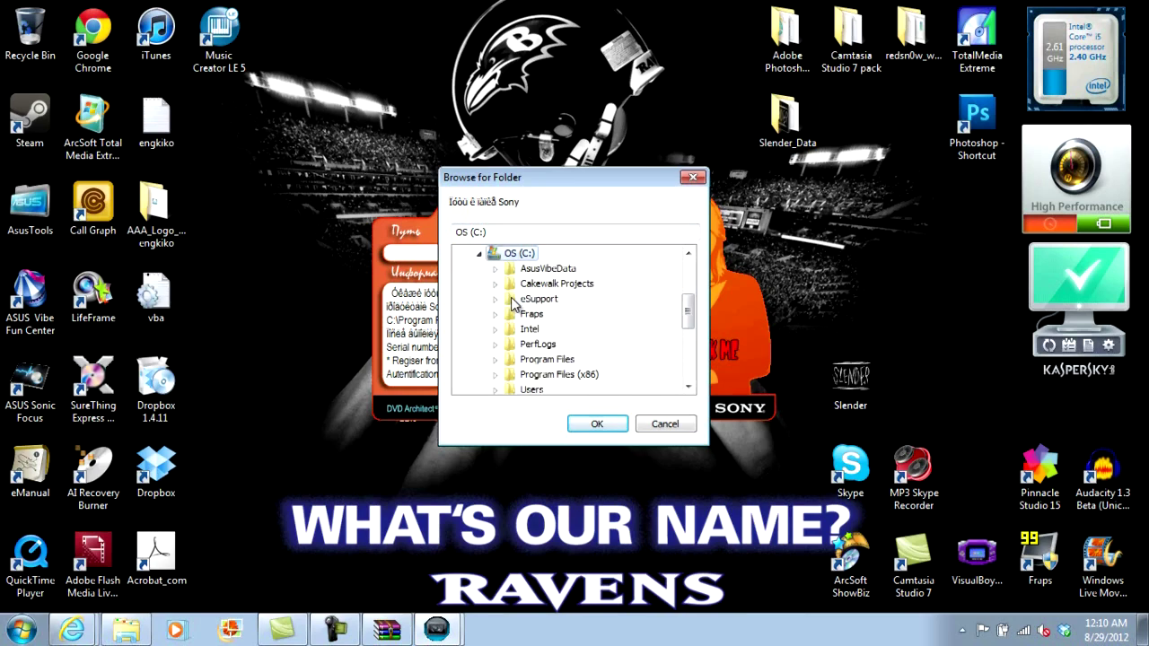
Step: Target C:\Program Files (x86)\Sony\Vegas Pro 11.0, run CRACK ME, and close the patcher
double_click(585, 375)
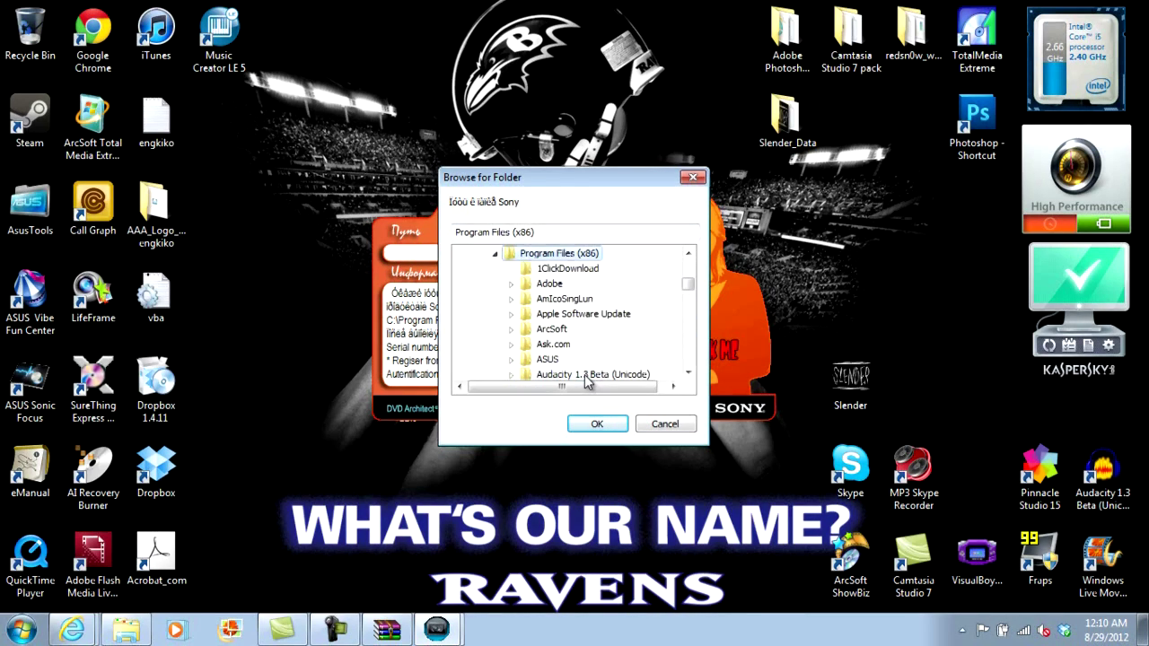
left_click(689, 373)
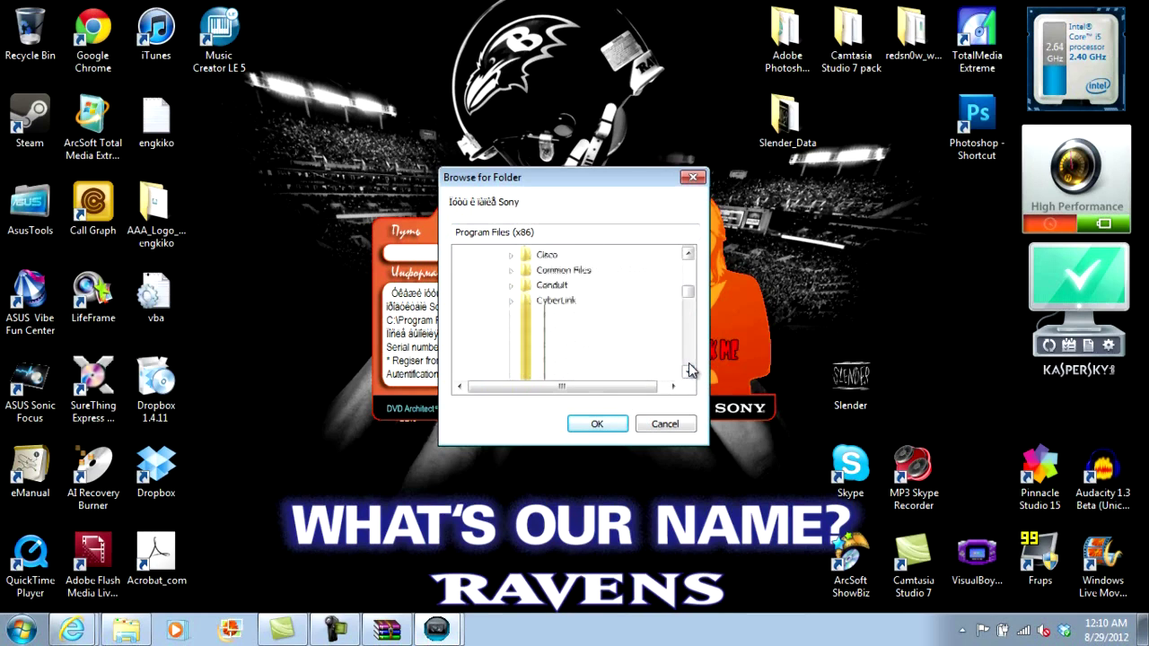
left_click_drag(688, 373, 689, 373)
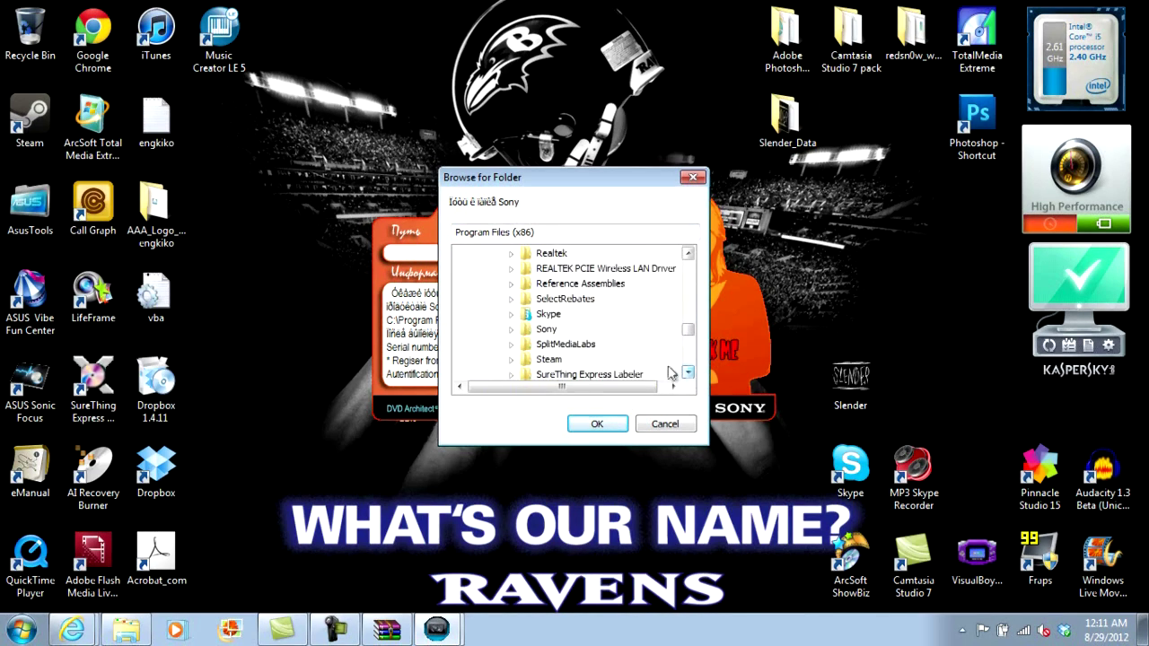
left_click(547, 331)
left_click(567, 359)
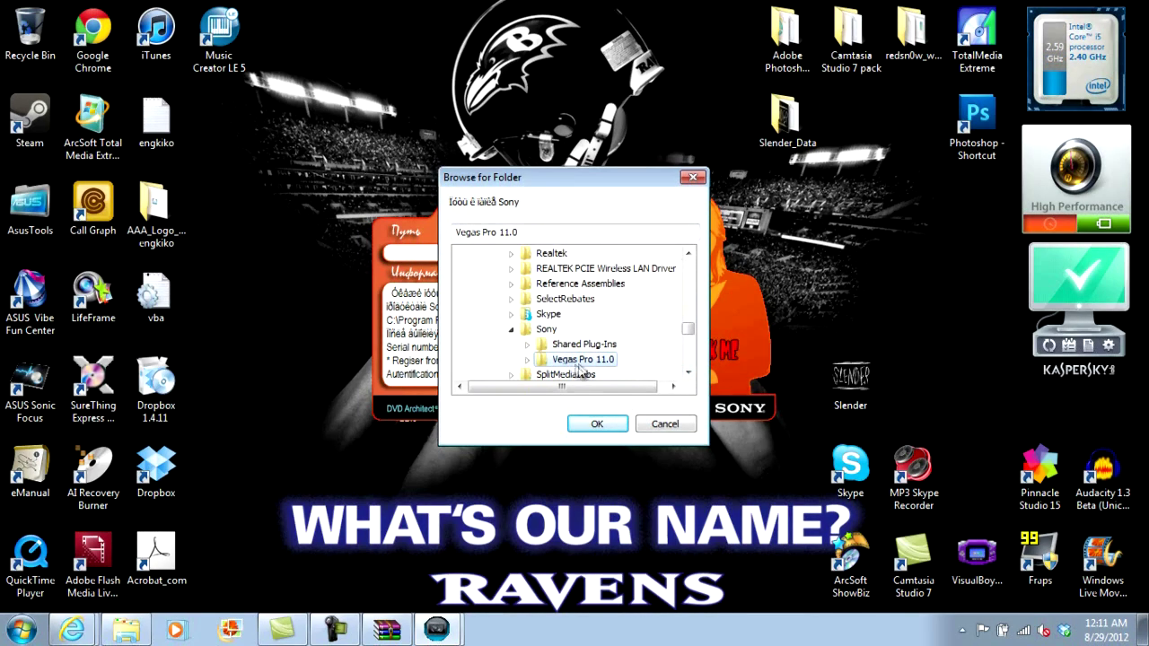
left_click(596, 423)
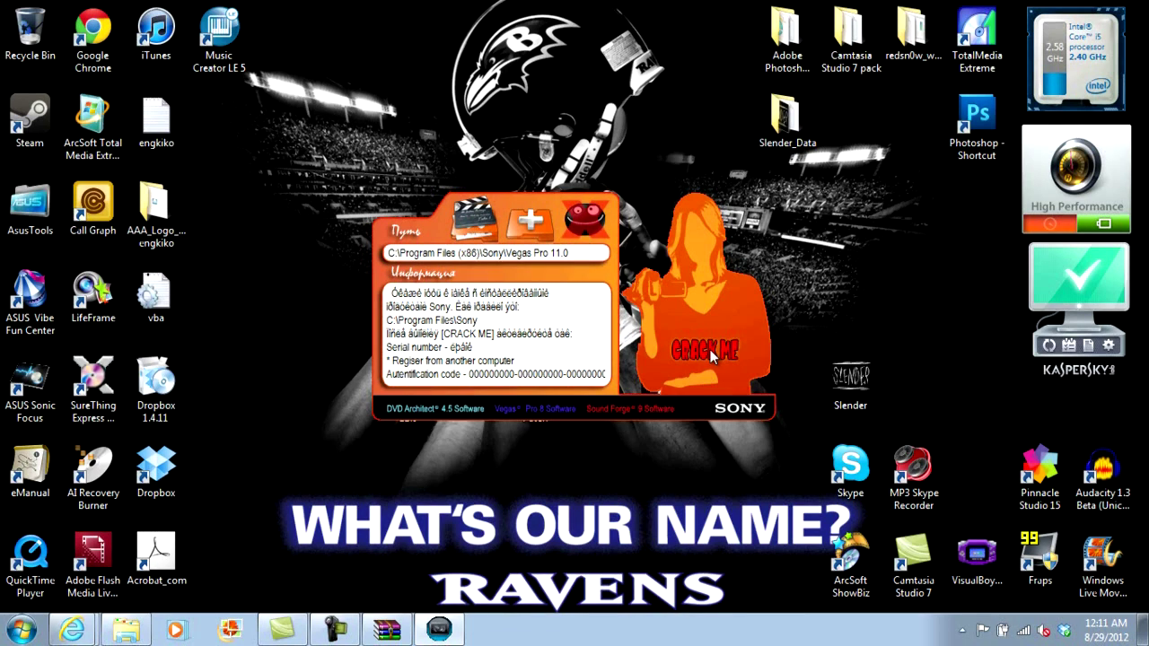
left_click(681, 355)
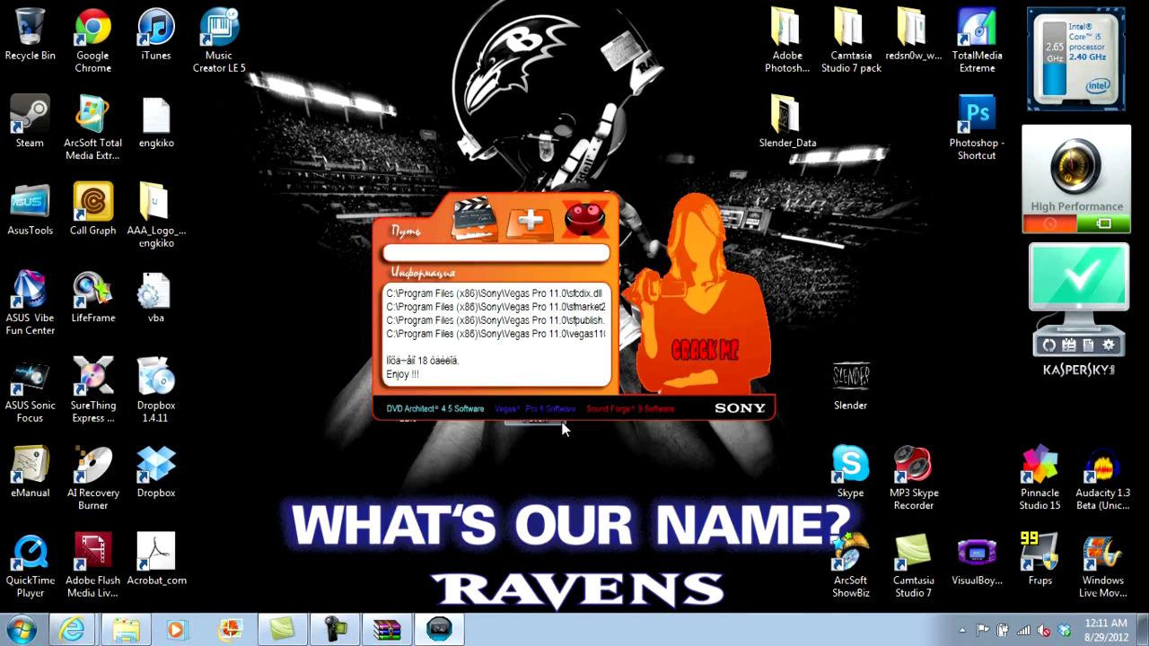
left_click(589, 229)
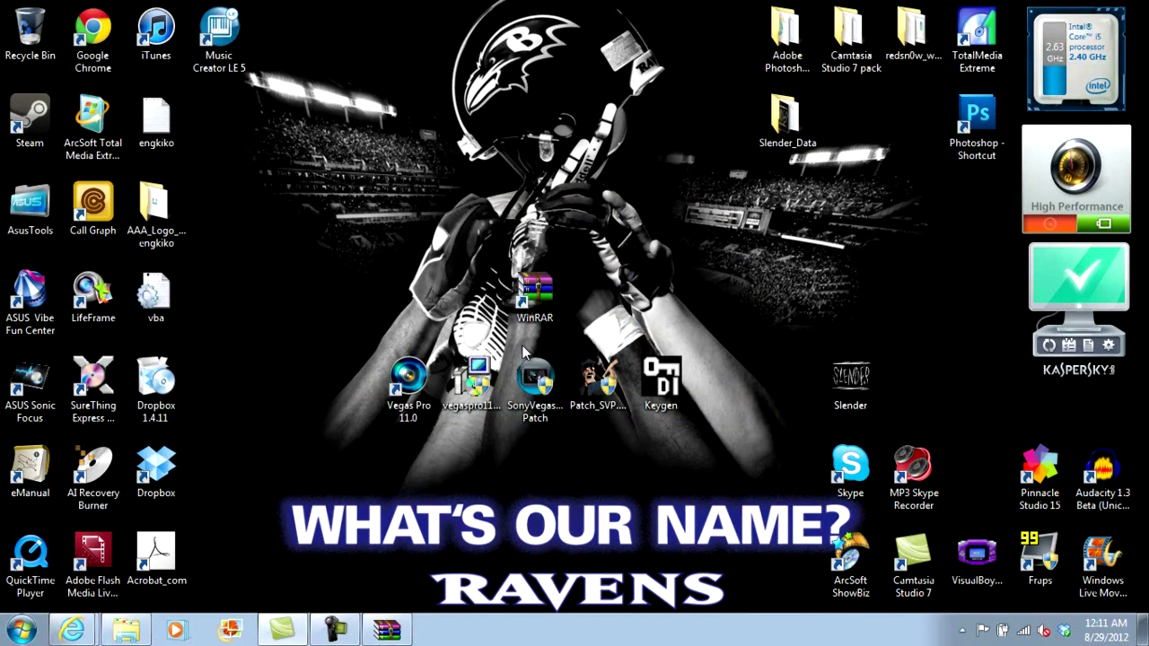
Step: Launch Vegas Pro 11 from the desktop shortcut, maximize it, then minimize it to the taskbar
left_click(411, 388)
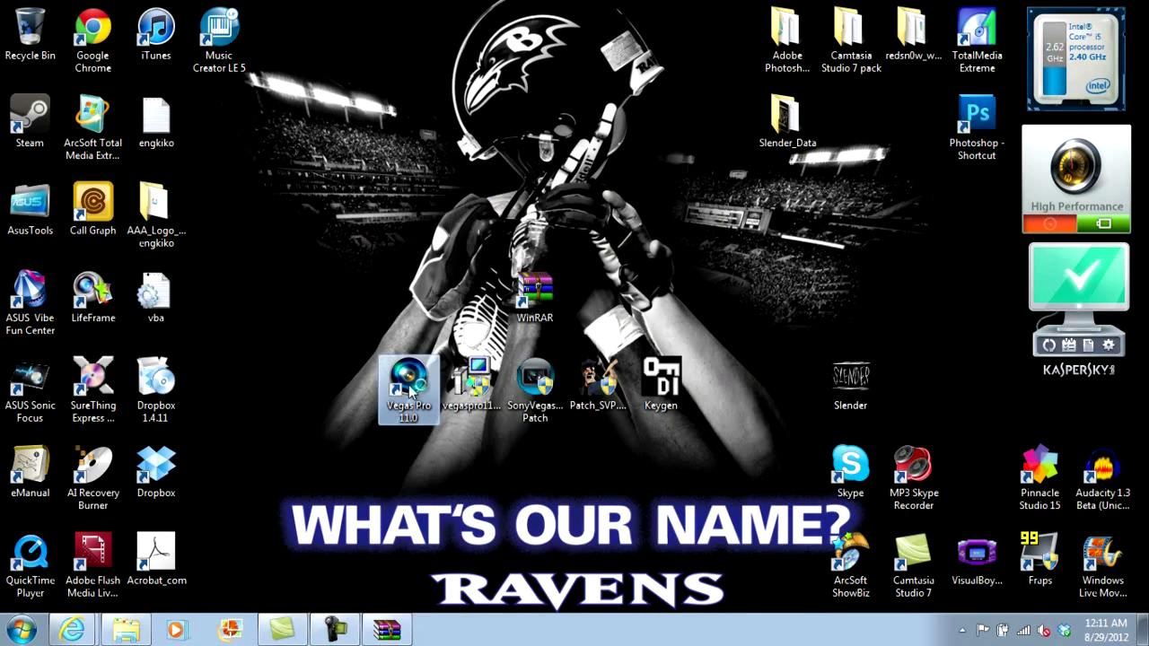
double_click(410, 388)
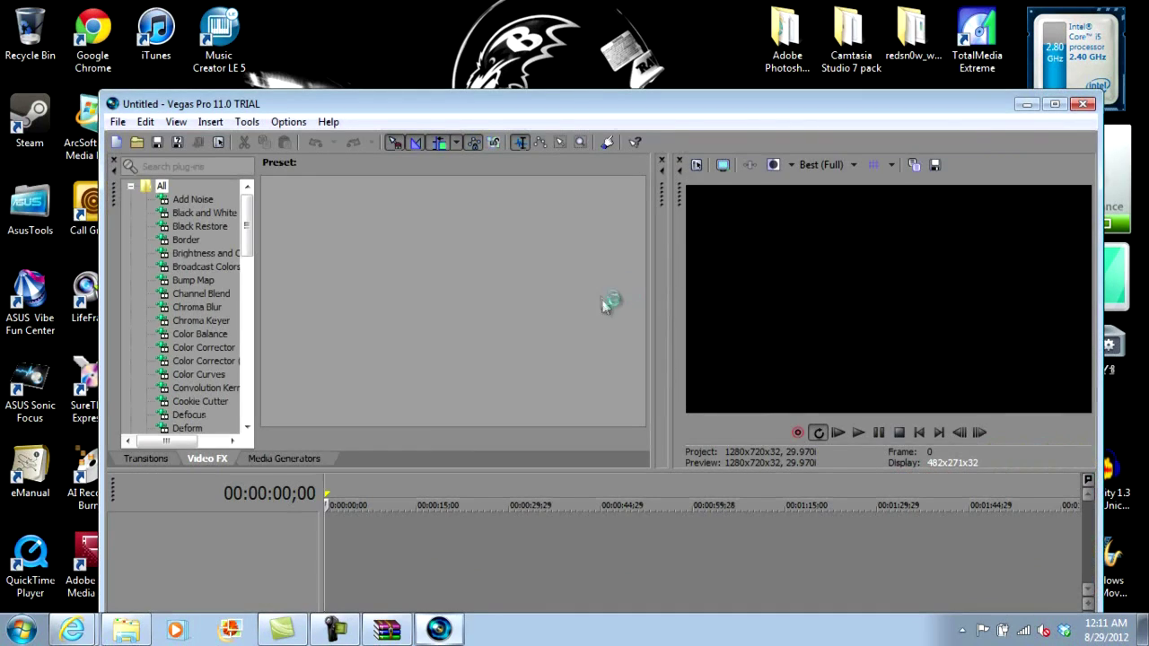
left_click(1052, 104)
left_click(1078, 9)
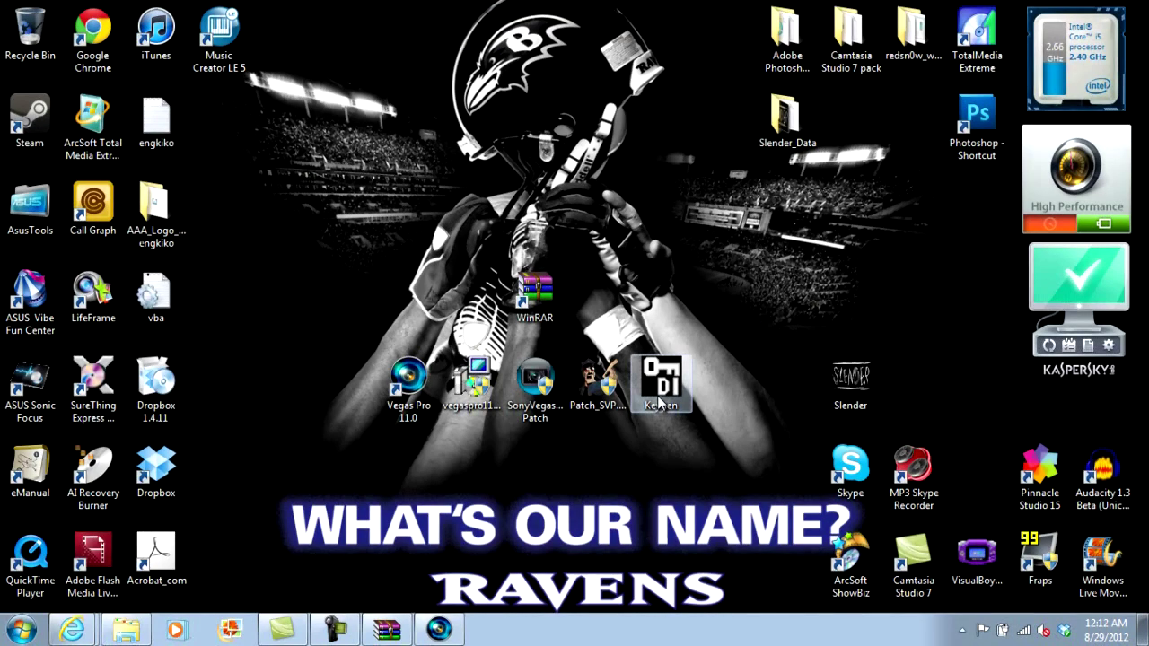
Step: Open the Digital Insanity keygen and generate a serial number and activation code
double_click(665, 385)
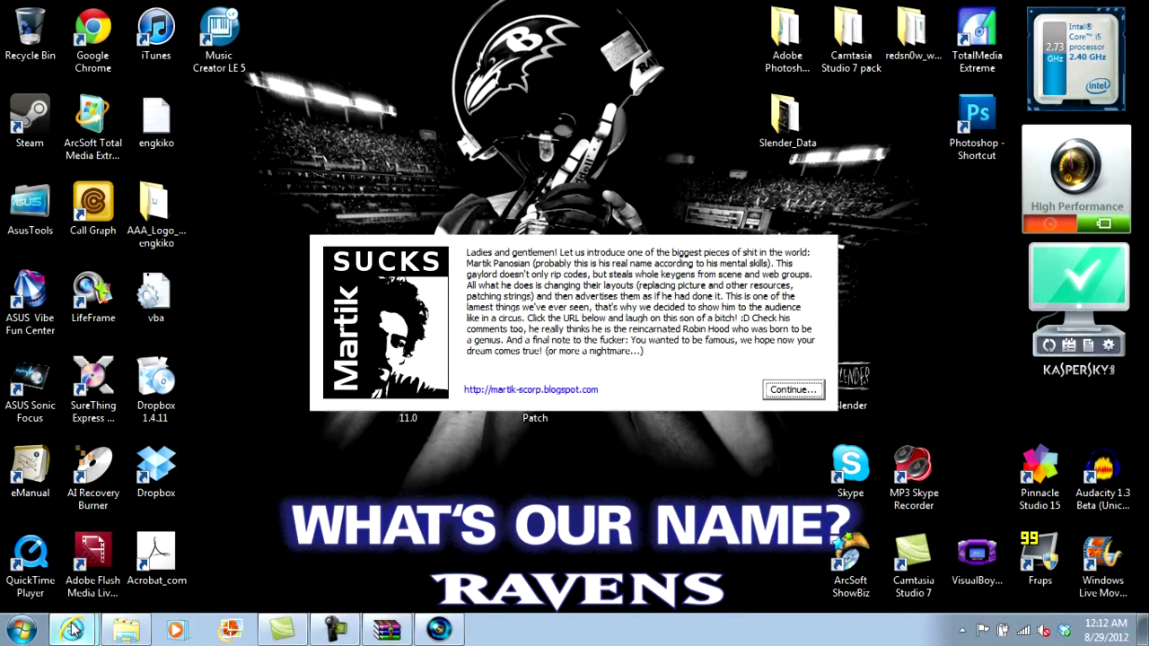
left_click(792, 389)
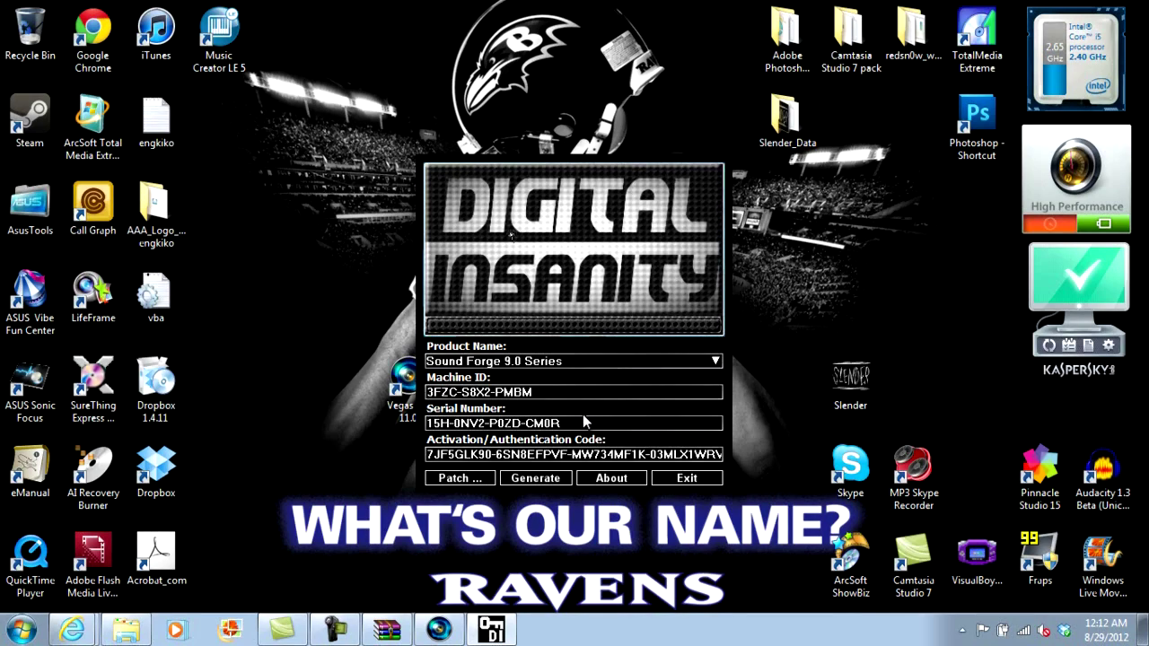
left_click(541, 480)
left_click(541, 480)
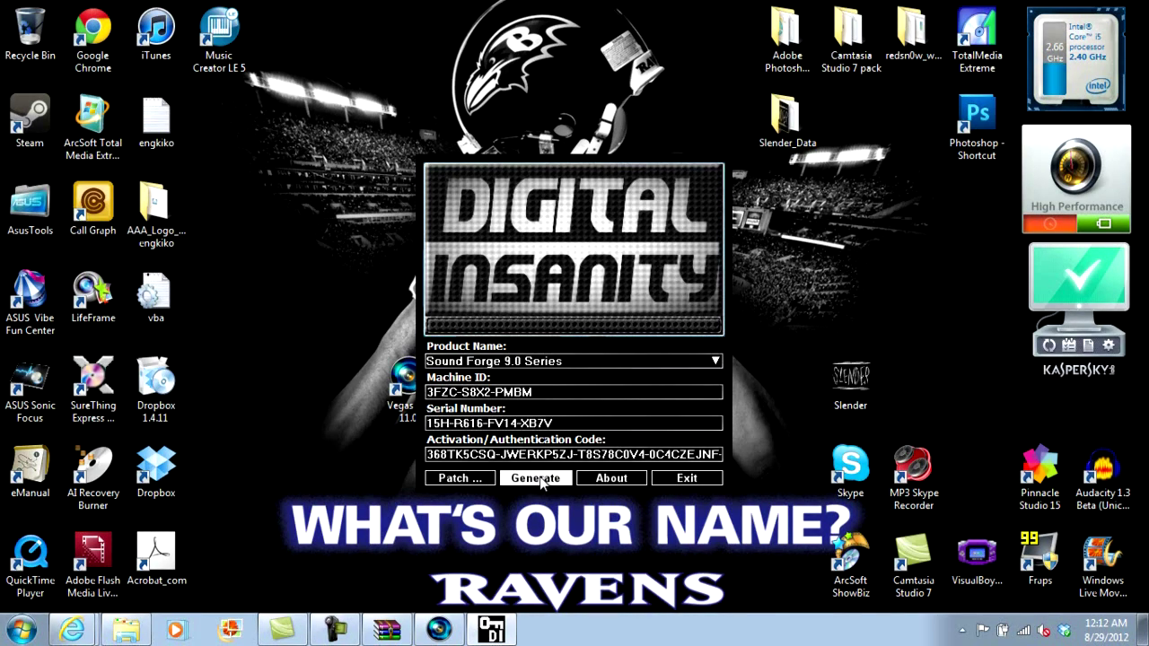
Step: Select and copy the generated serial number
left_click_drag(558, 422, 441, 422)
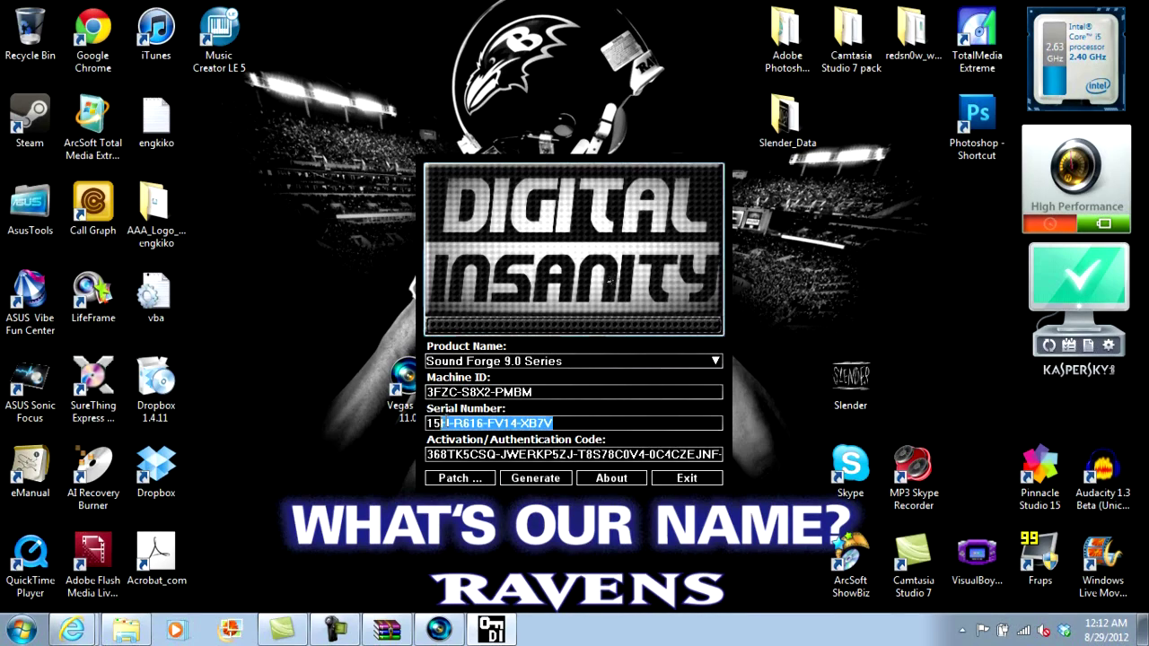
right_click(428, 423)
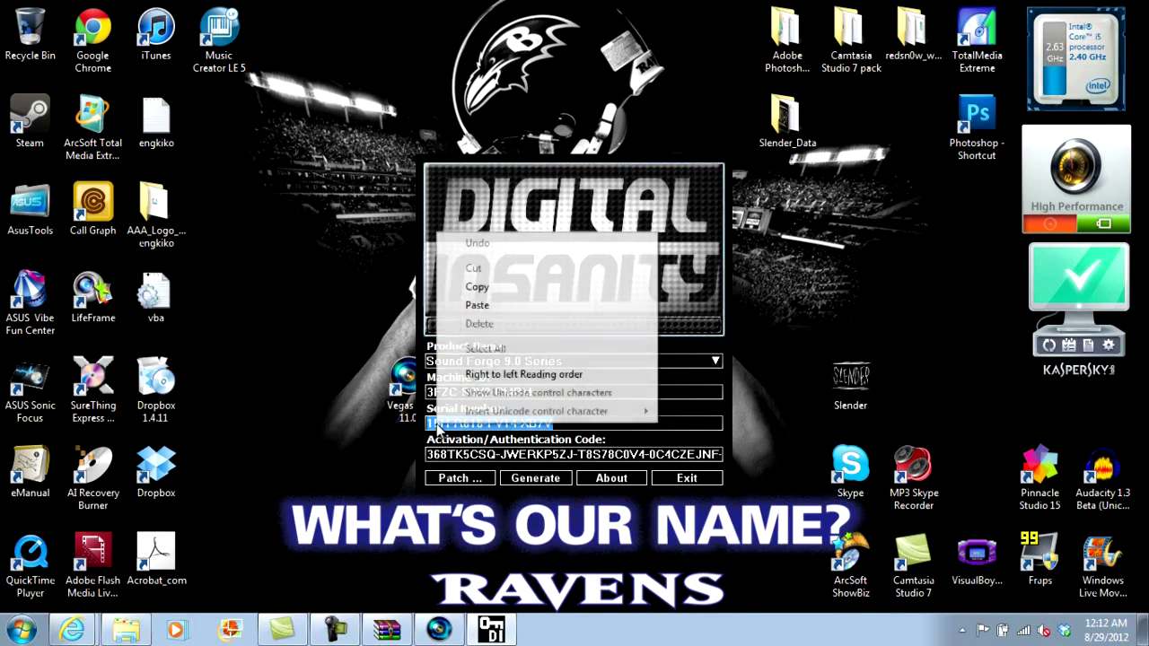
left_click(485, 287)
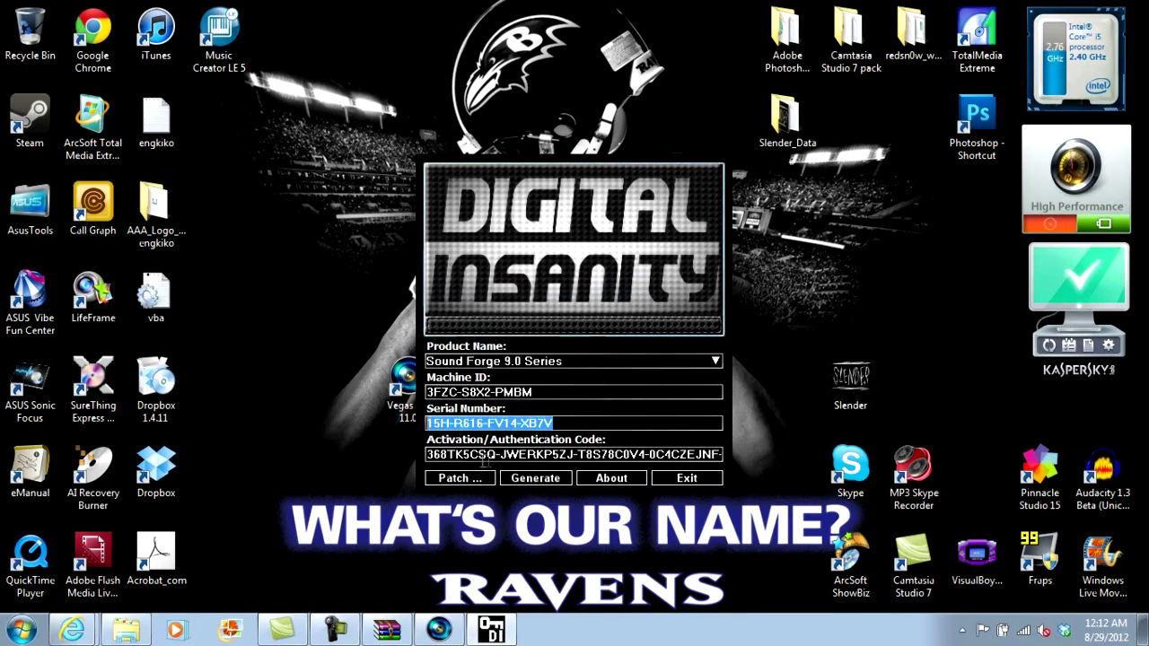
Step: Exit the keygen, restore Vegas Pro, and choose Help > Enter Your Serial Number
left_click(677, 477)
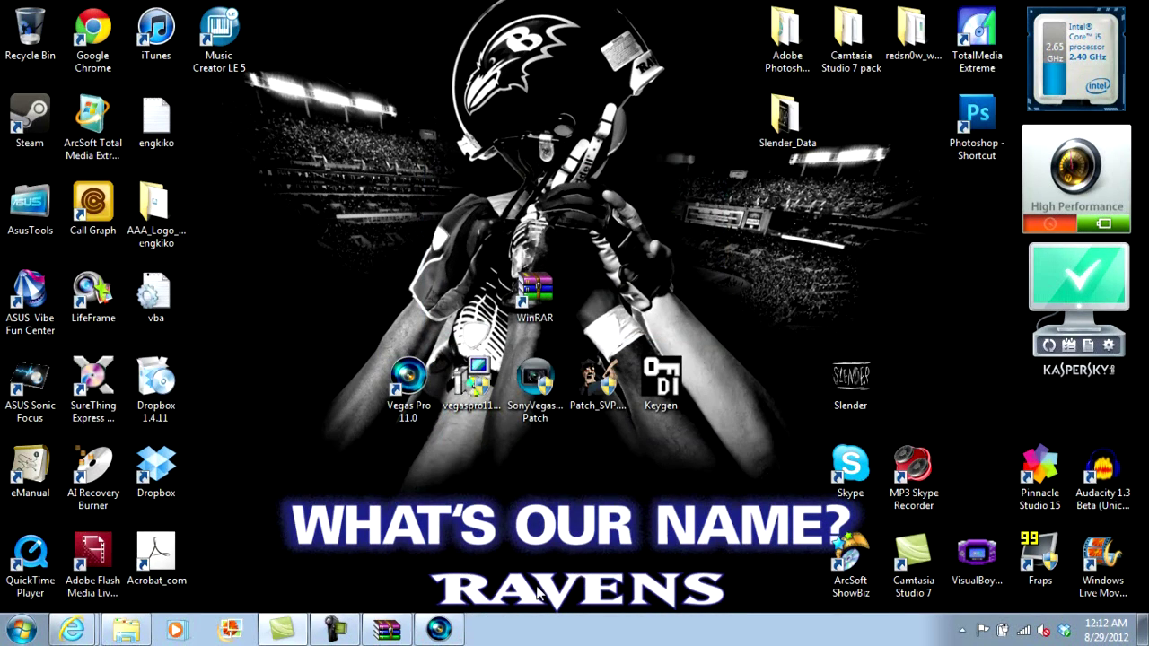
left_click(439, 629)
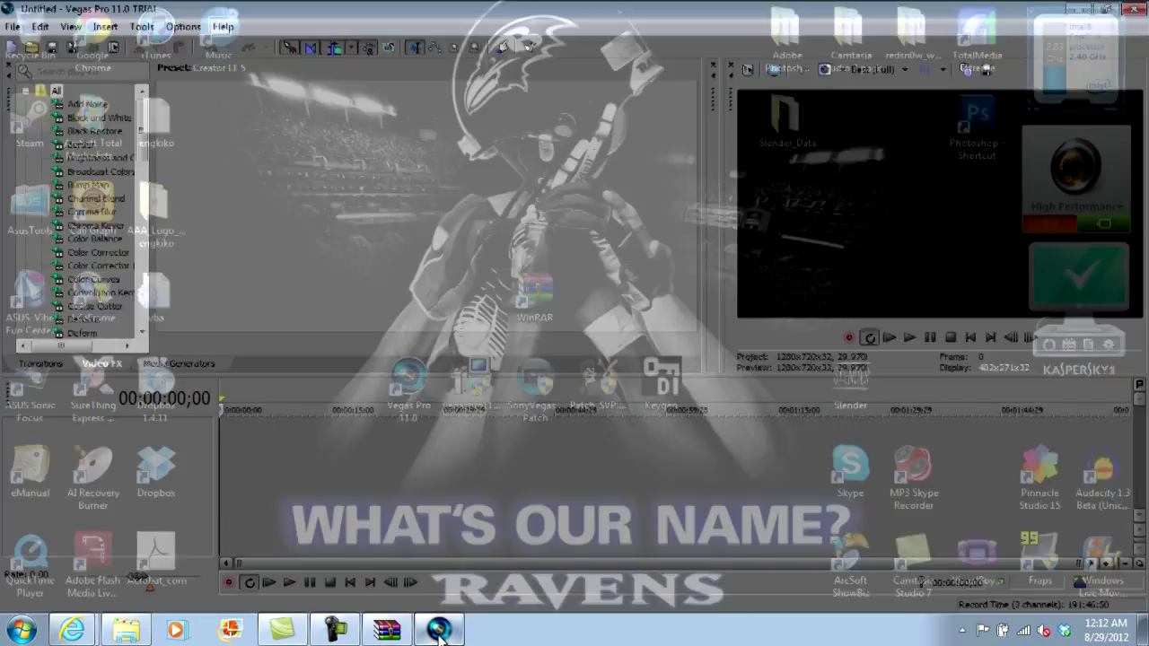
left_click(223, 26)
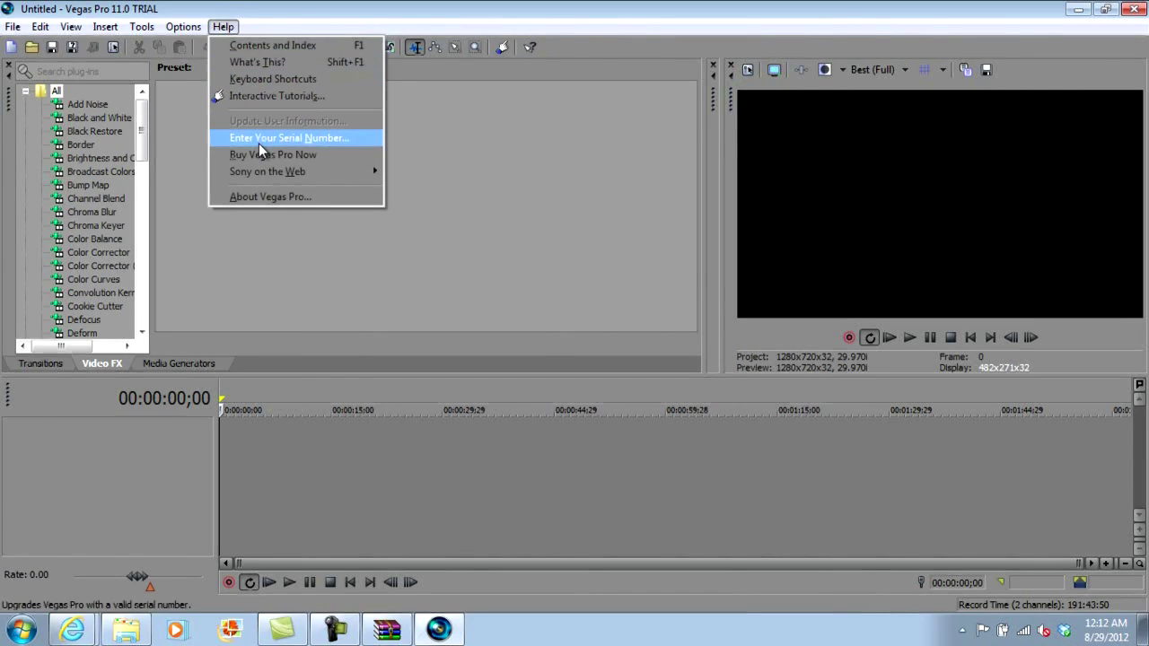
left_click(308, 139)
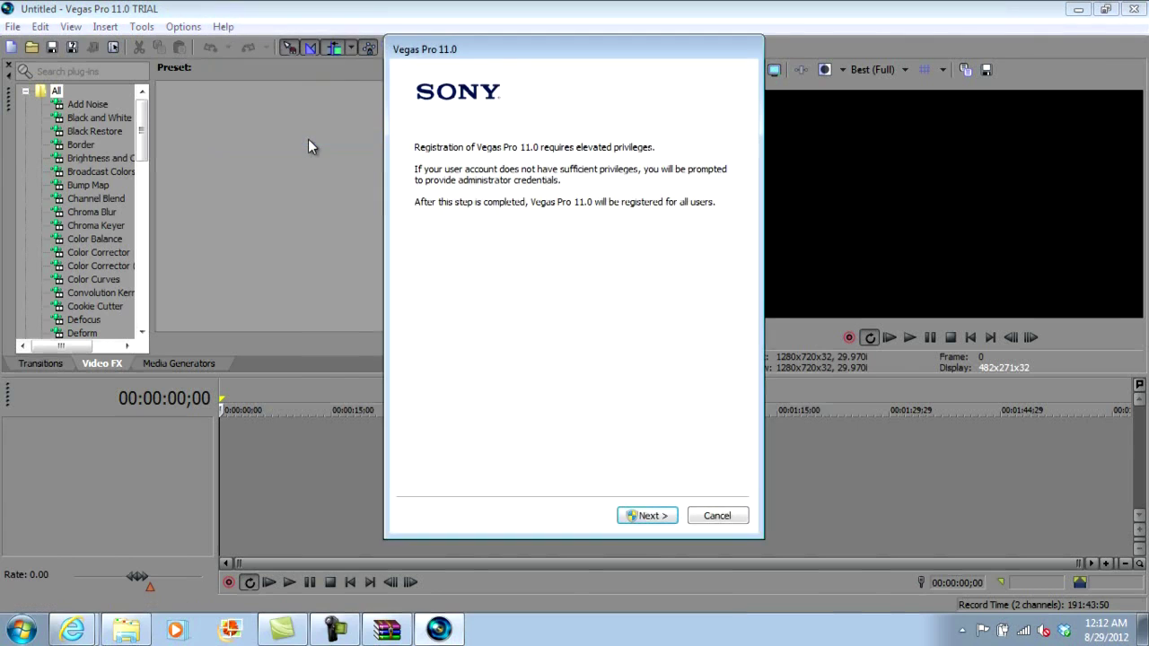
left_click(640, 516)
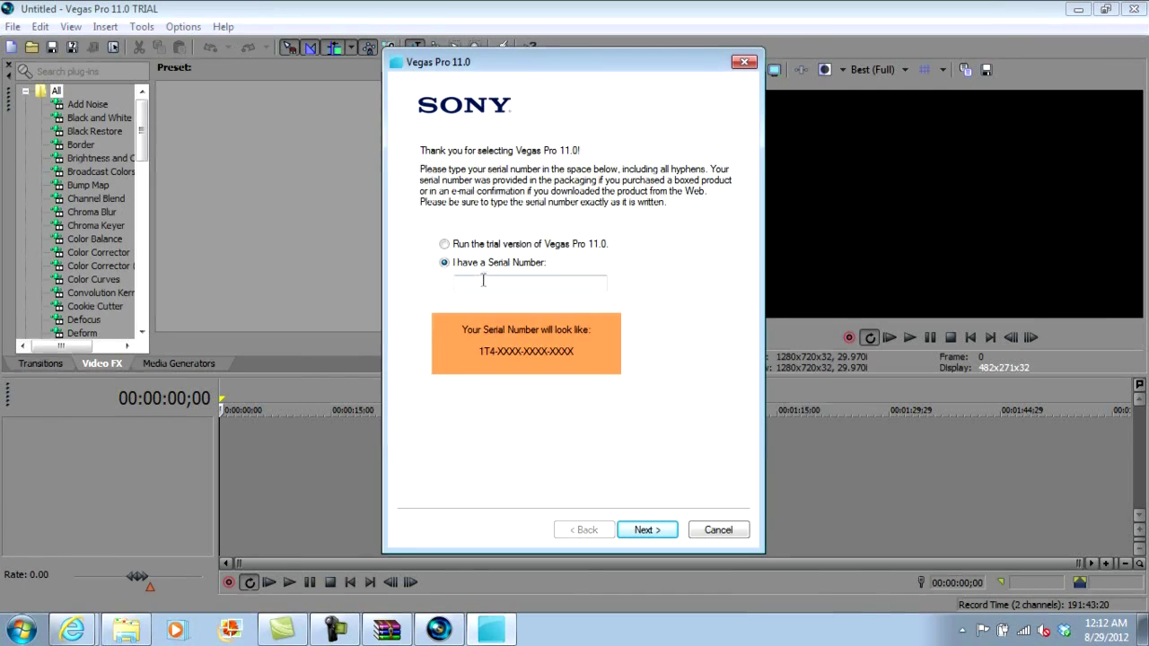
right_click(481, 284)
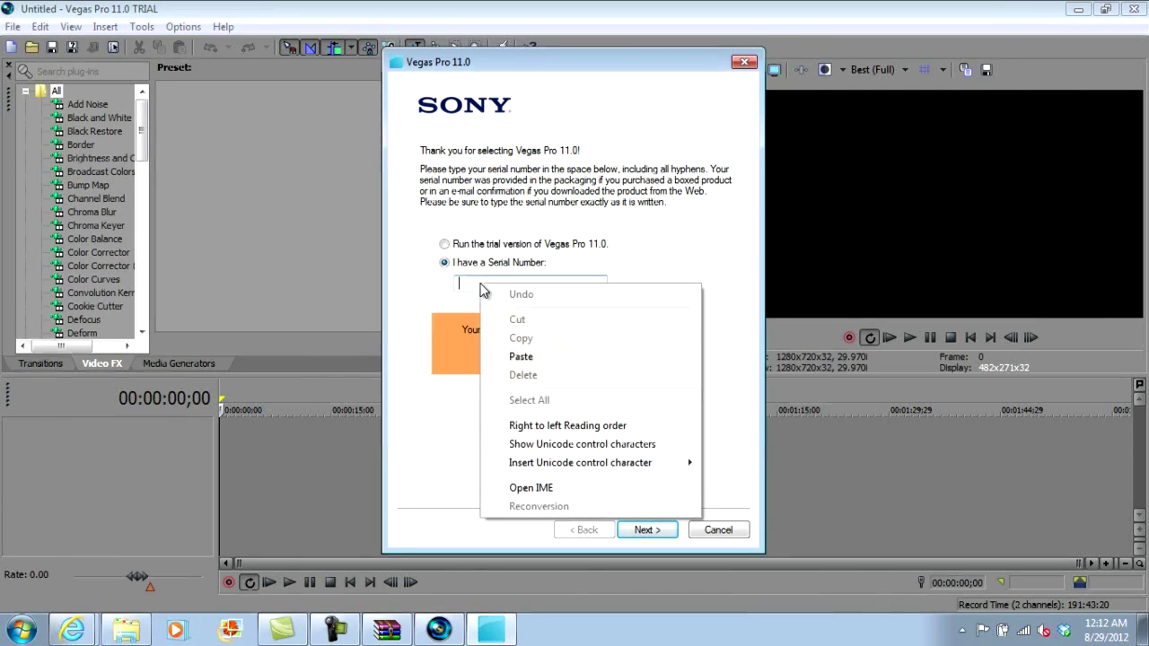
left_click(498, 356)
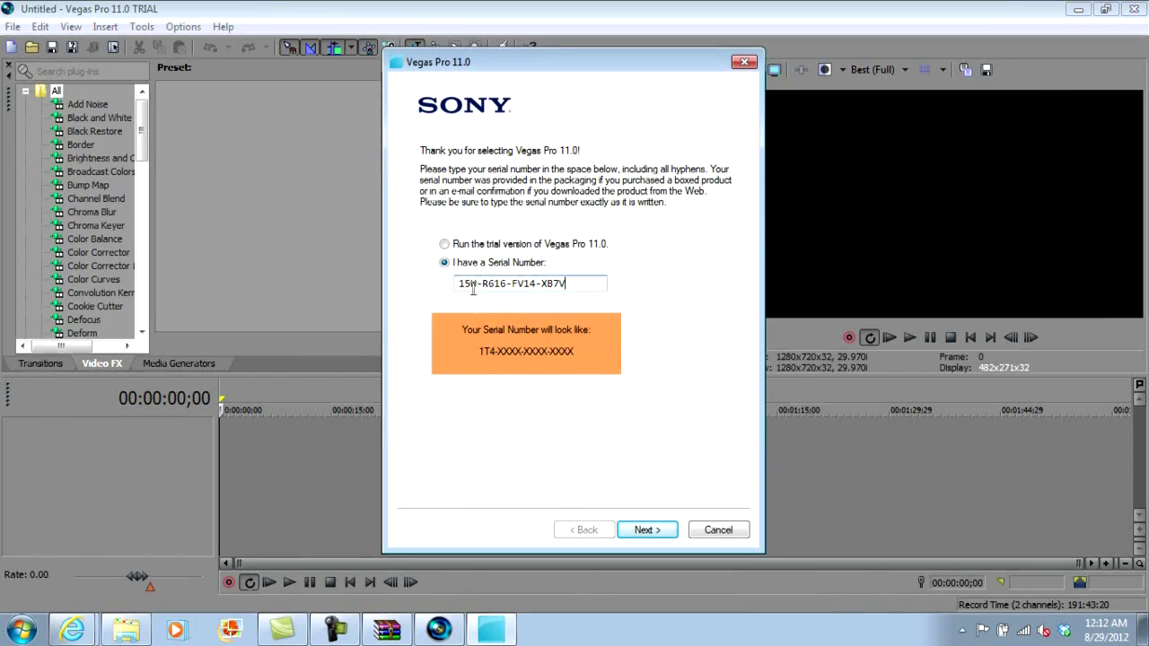
key("BackSpace")
key("BackSpace")
type("T4")
Step: Choose 'Register from another computer' and advance to the registration details form
left_click(652, 530)
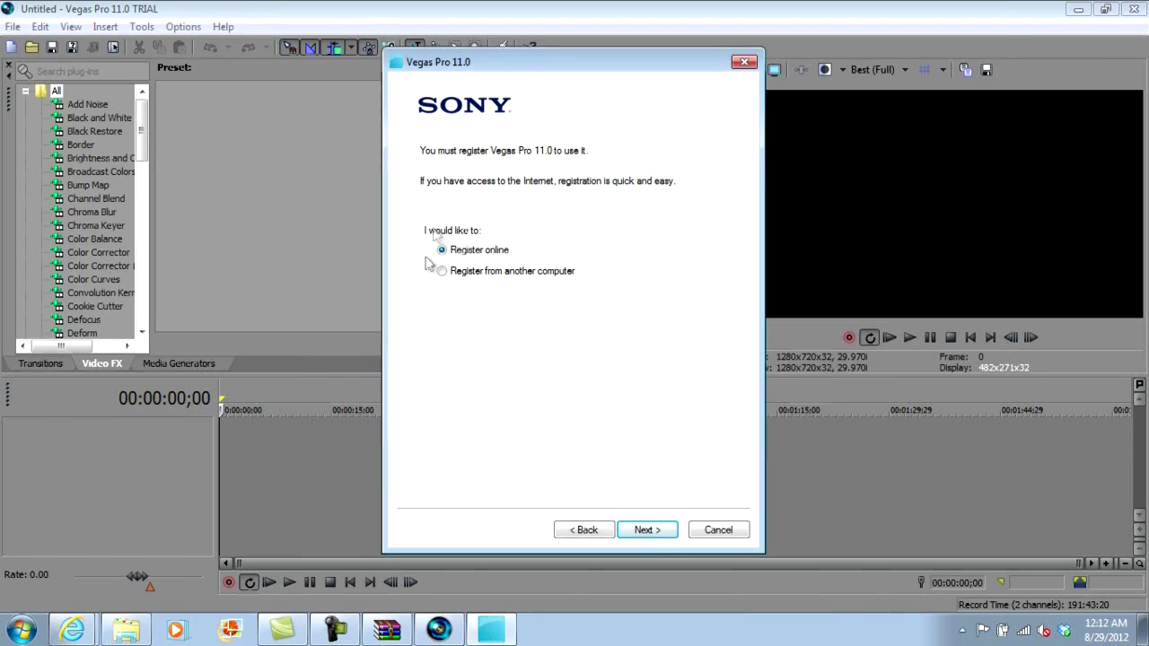
left_click(441, 272)
left_click(645, 531)
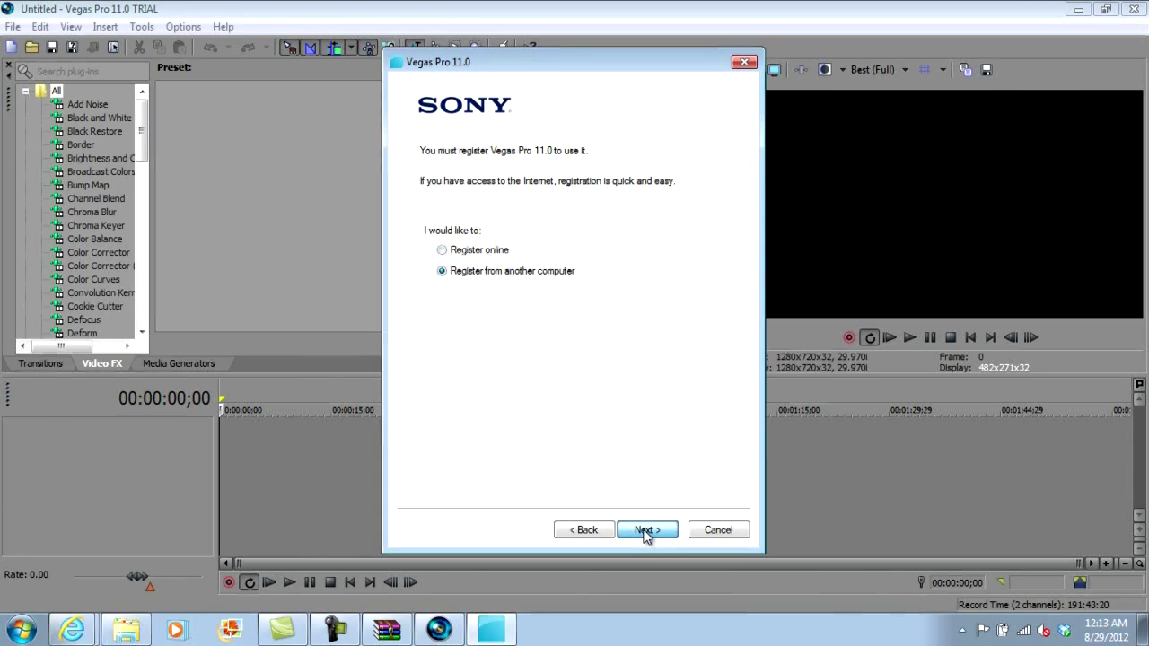
left_click(644, 530)
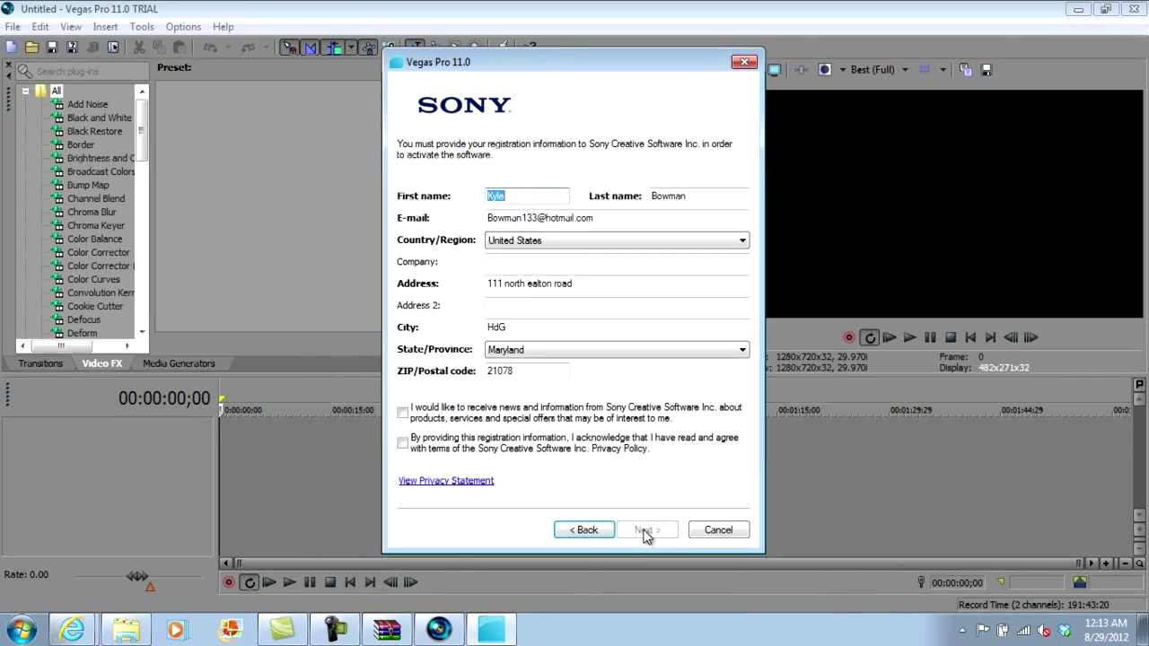
Step: Replace the pre-filled address with a placeholder address and acknowledge the privacy policy
left_click_drag(598, 286, 395, 290)
key("BackSpace")
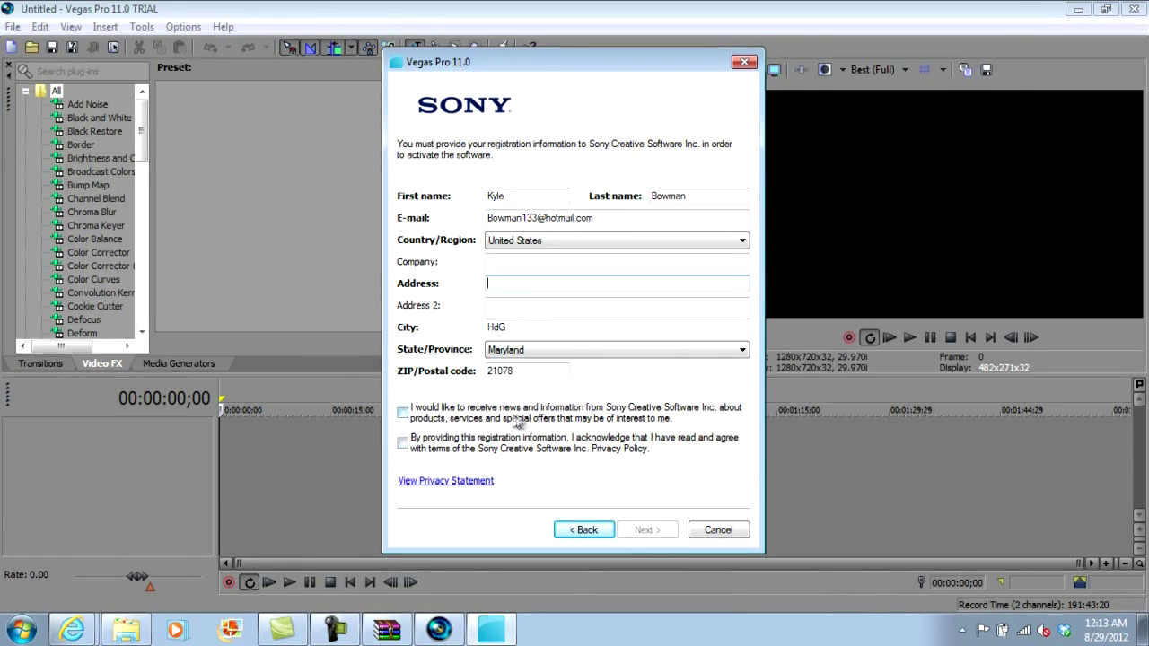
left_click(403, 444)
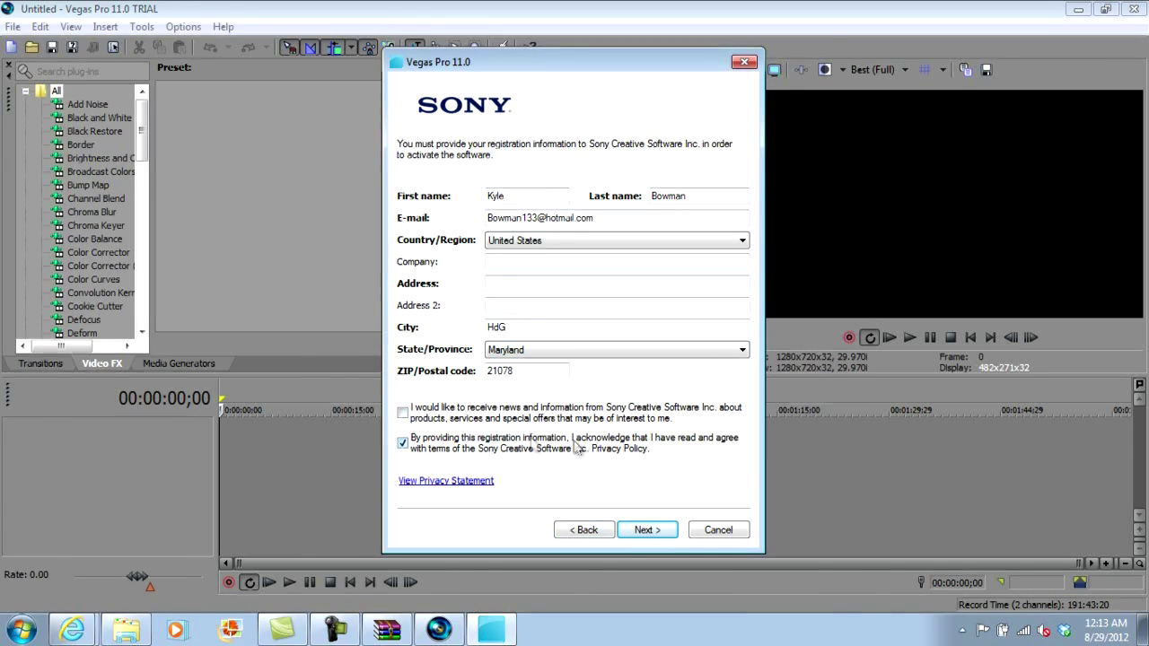
left_click(668, 530)
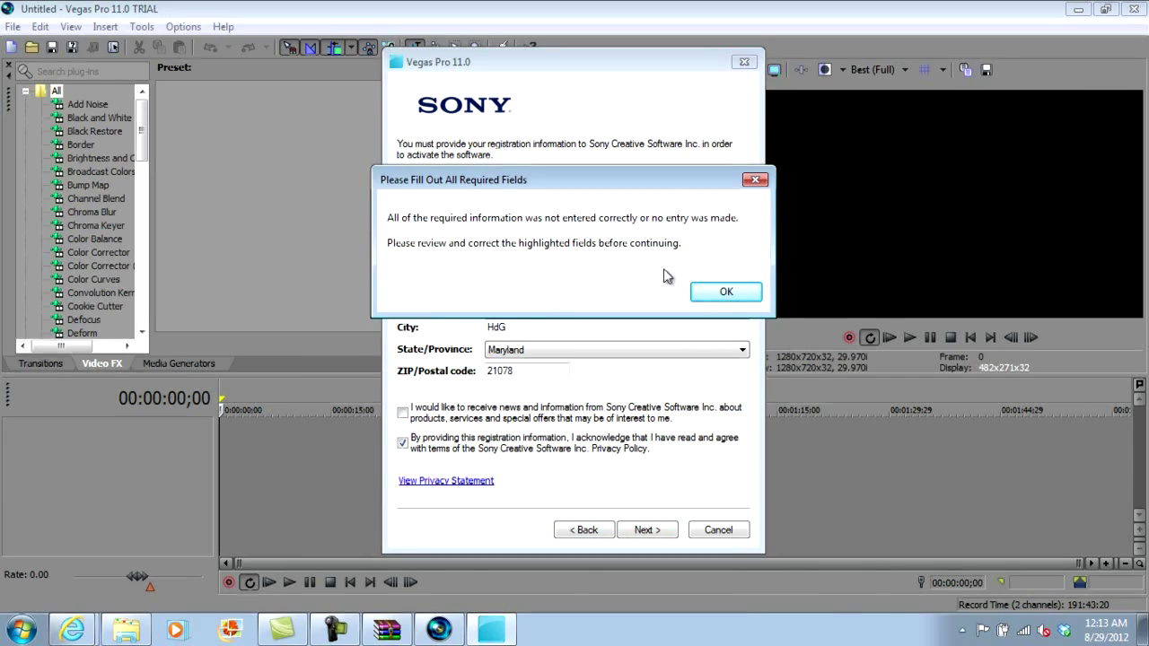
left_click(718, 292)
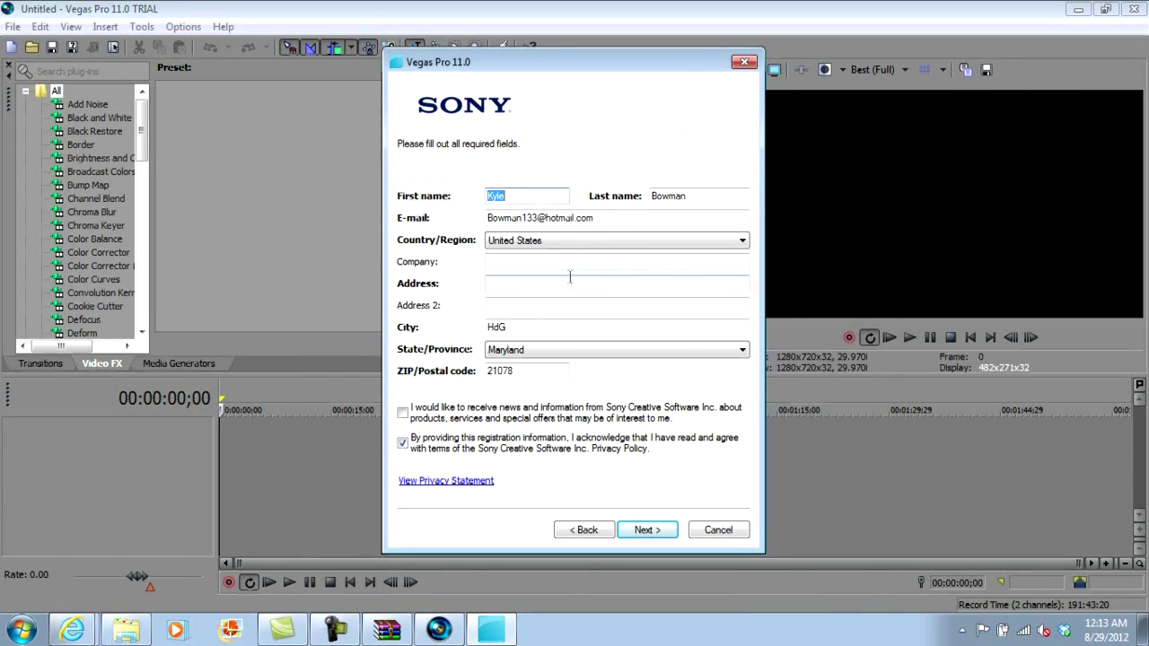
left_click(568, 284)
type("19ue920djwiochw")
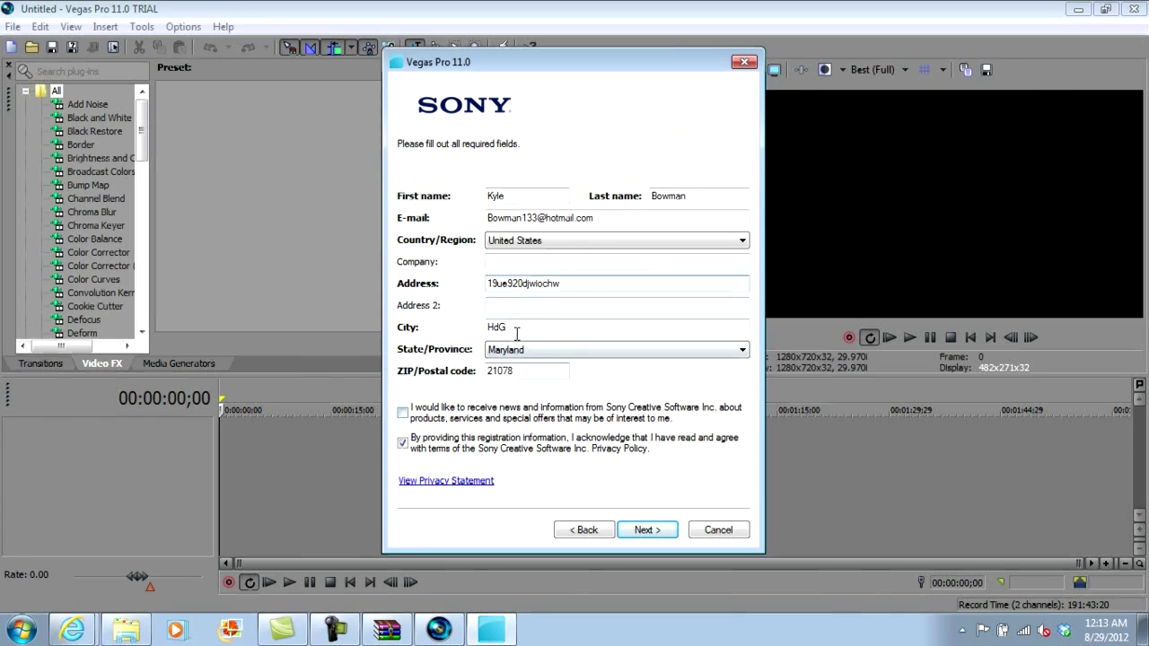
Step: Save the registration form as Register Vegas Pro.htm, replacing the existing file
left_click(647, 529)
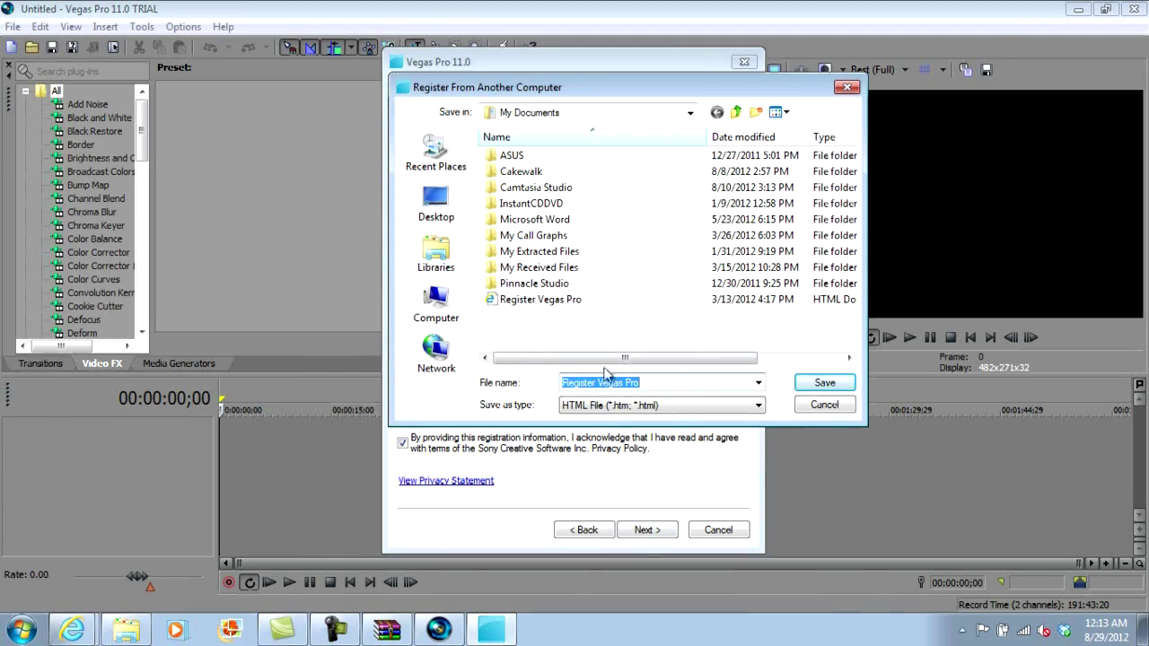
left_click(812, 384)
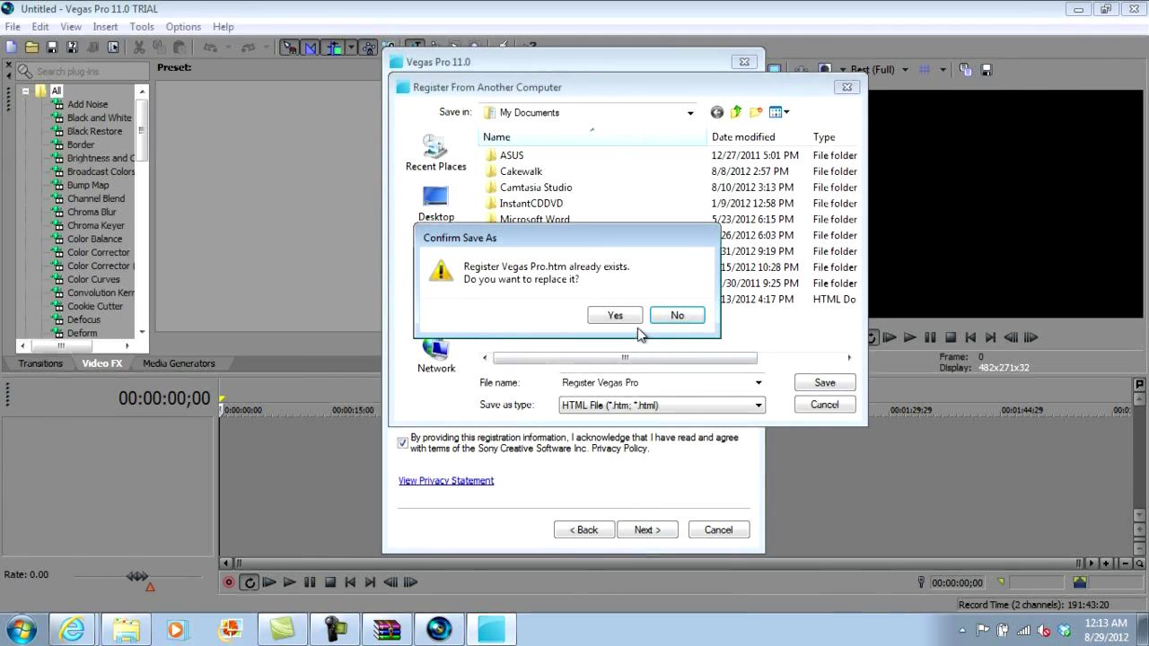
left_click(613, 316)
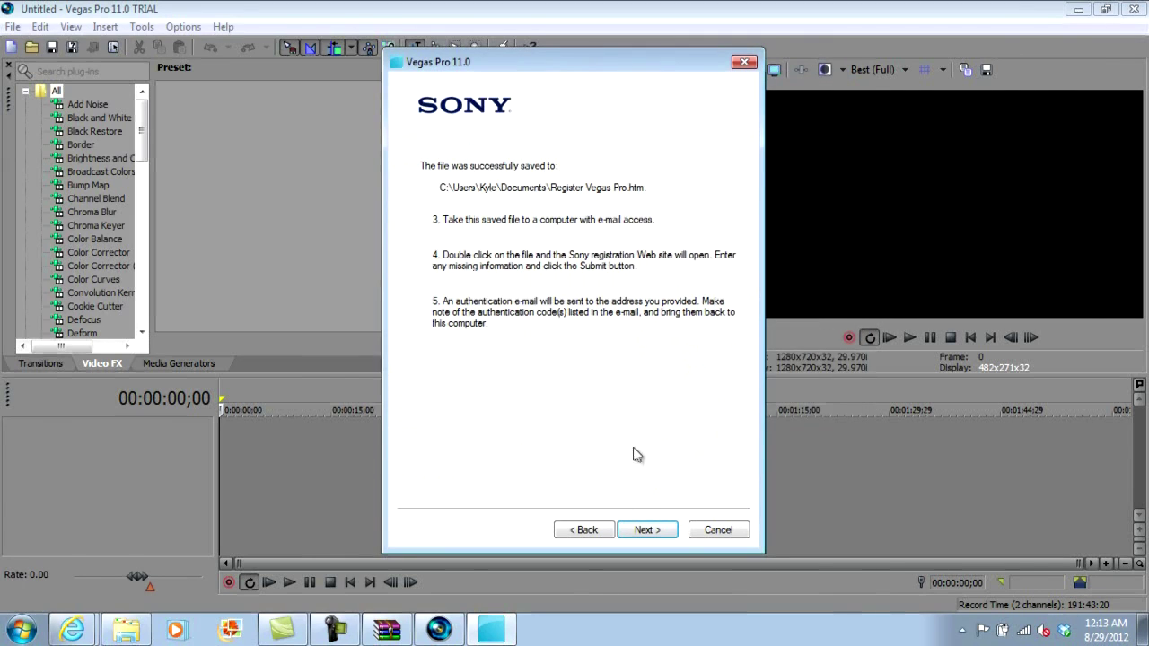
left_click(648, 530)
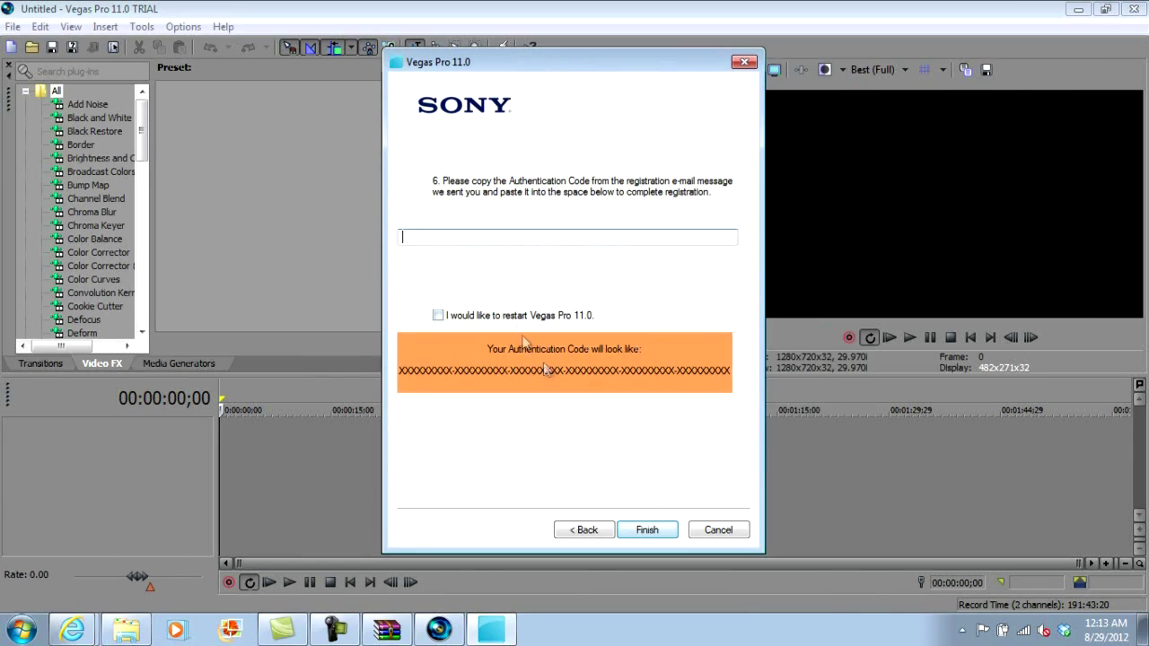
Step: Minimize Vegas, run the keygen, copy its generated authentication code, and close it
left_click(1082, 10)
left_click(1081, 10)
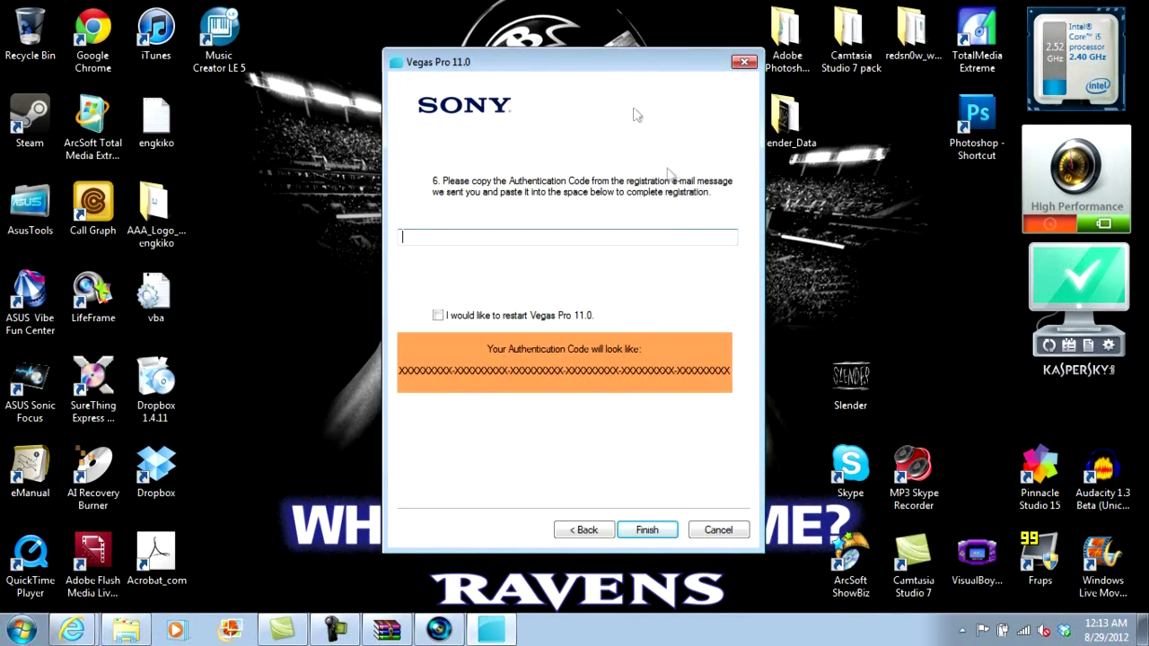
left_click_drag(634, 76, 436, 102)
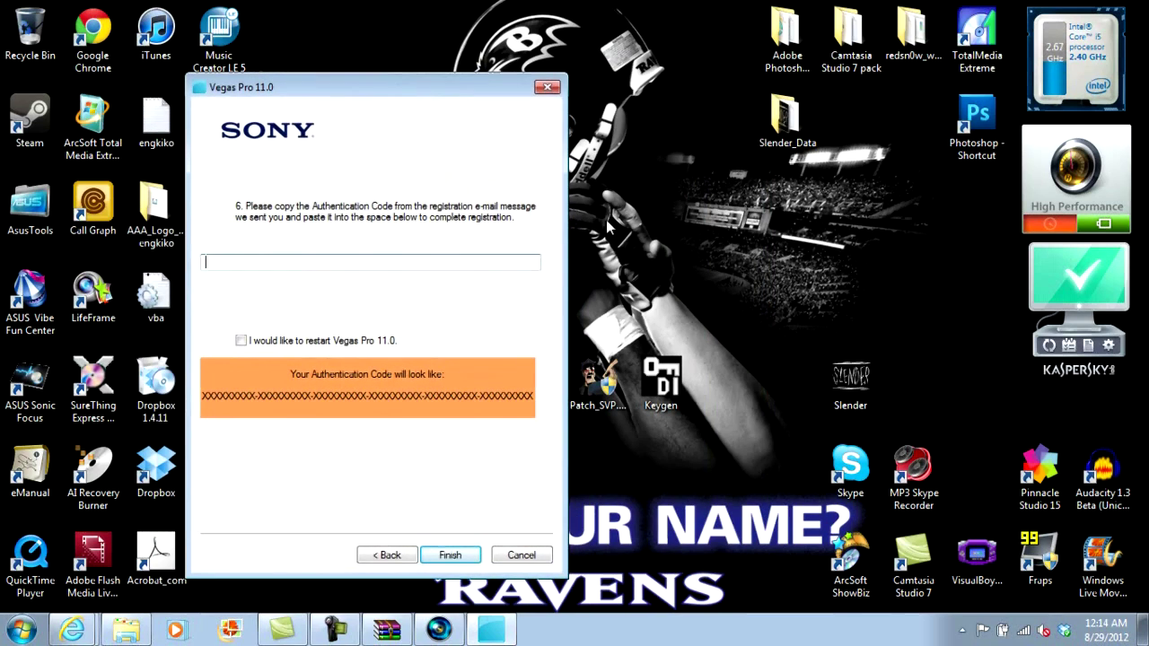
double_click(654, 368)
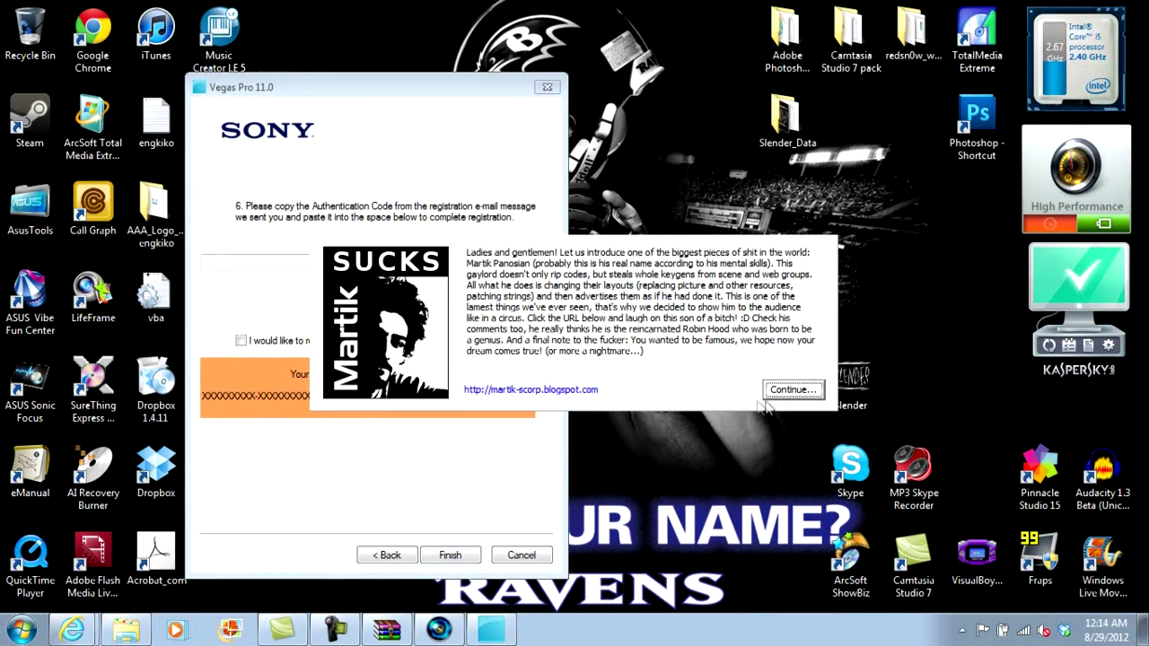
left_click(789, 391)
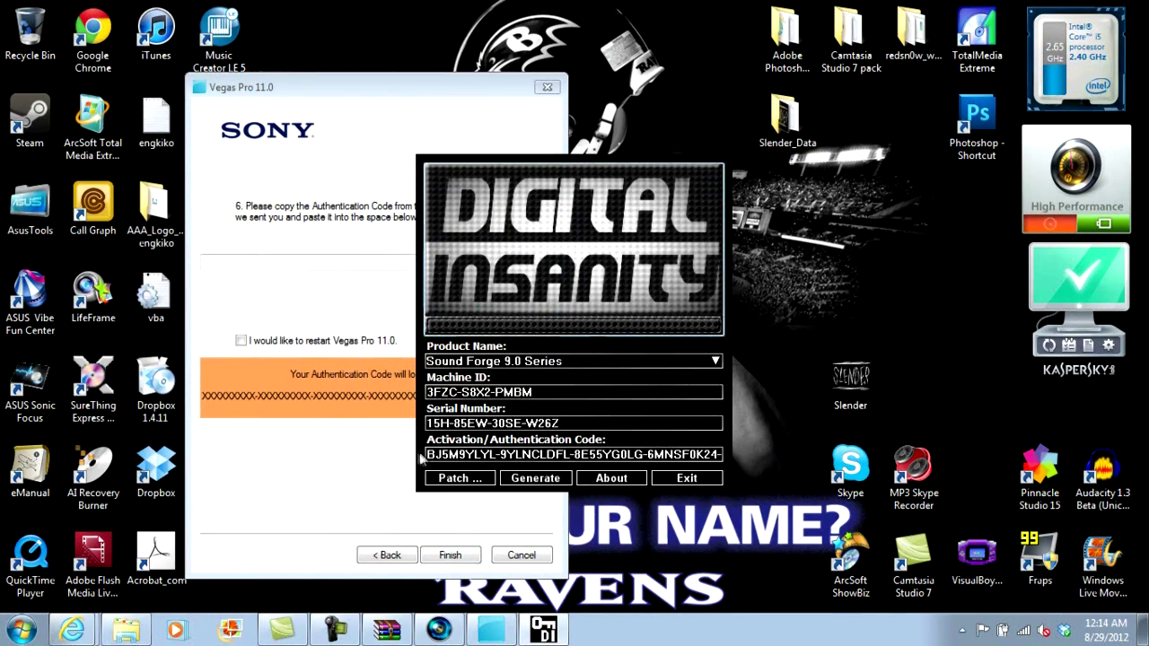
left_click_drag(428, 454, 807, 459)
right_click(709, 455)
left_click(752, 318)
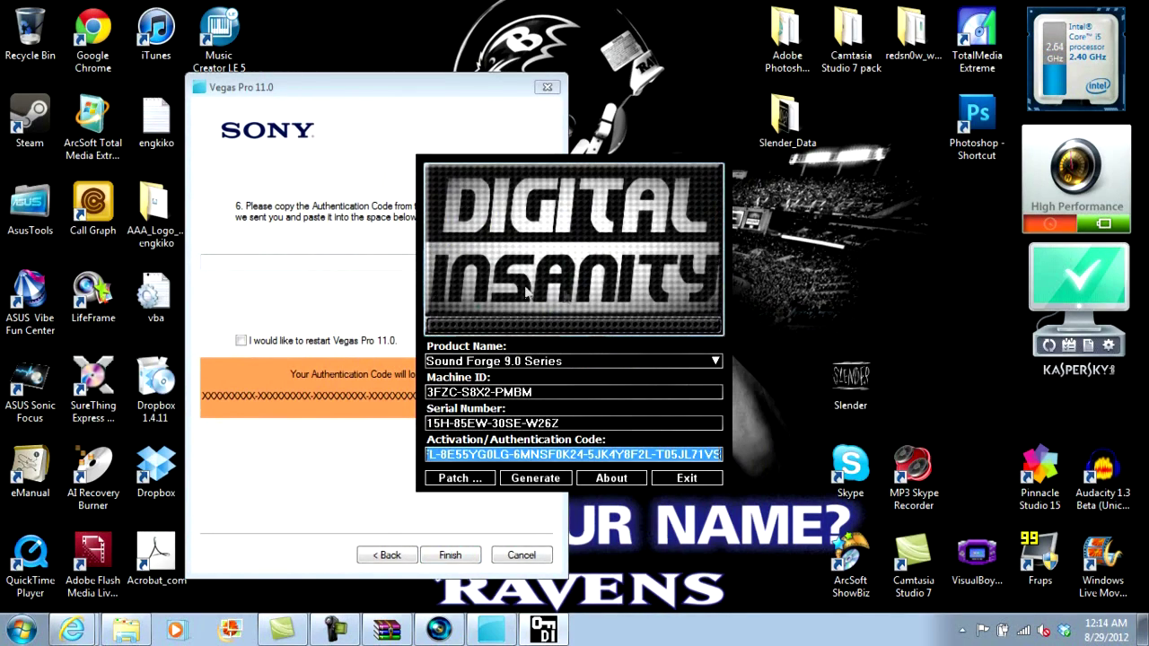
left_click(687, 477)
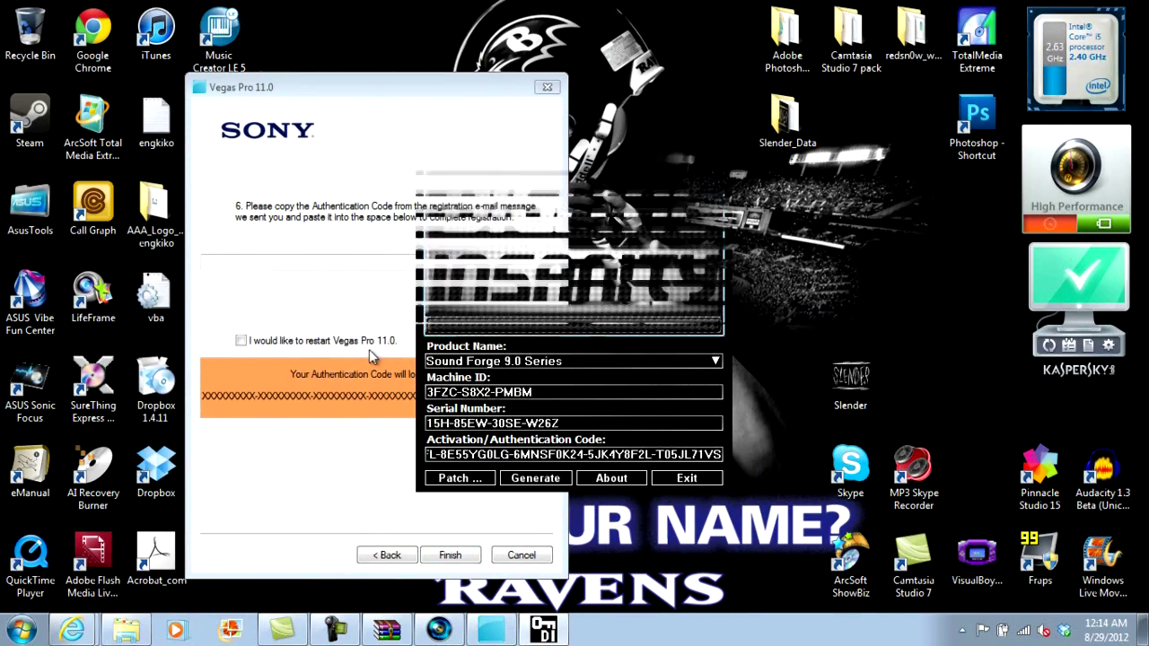
Step: Paste the authentication code into the registration dialog and finish registration
left_click(292, 261)
right_click(292, 262)
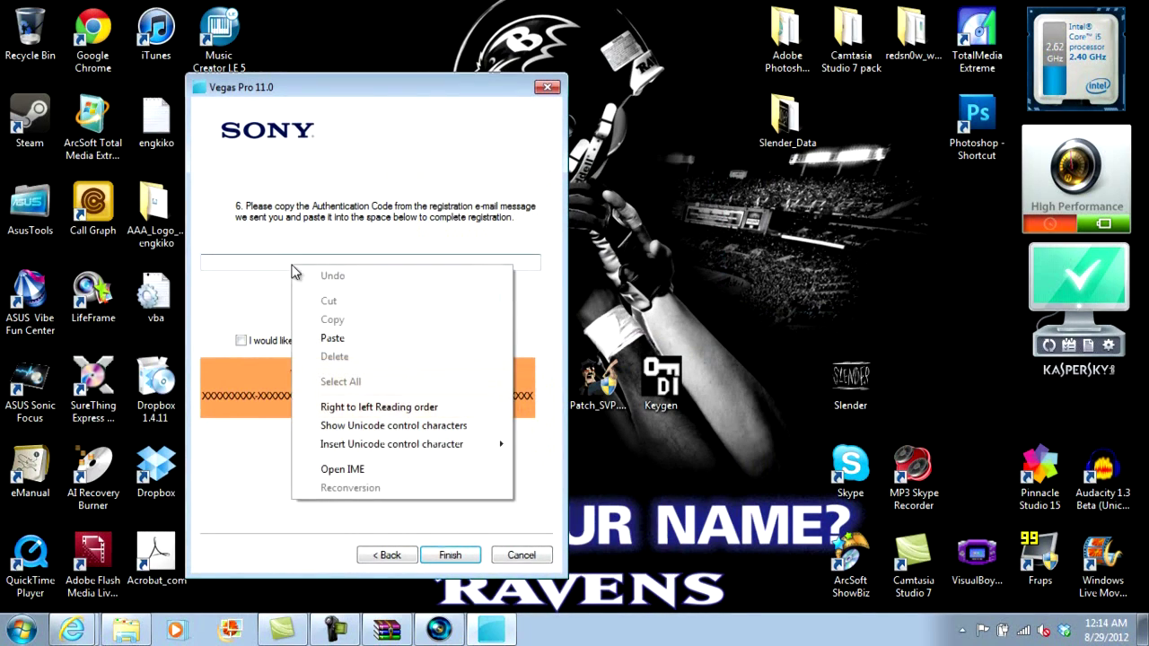
left_click(334, 337)
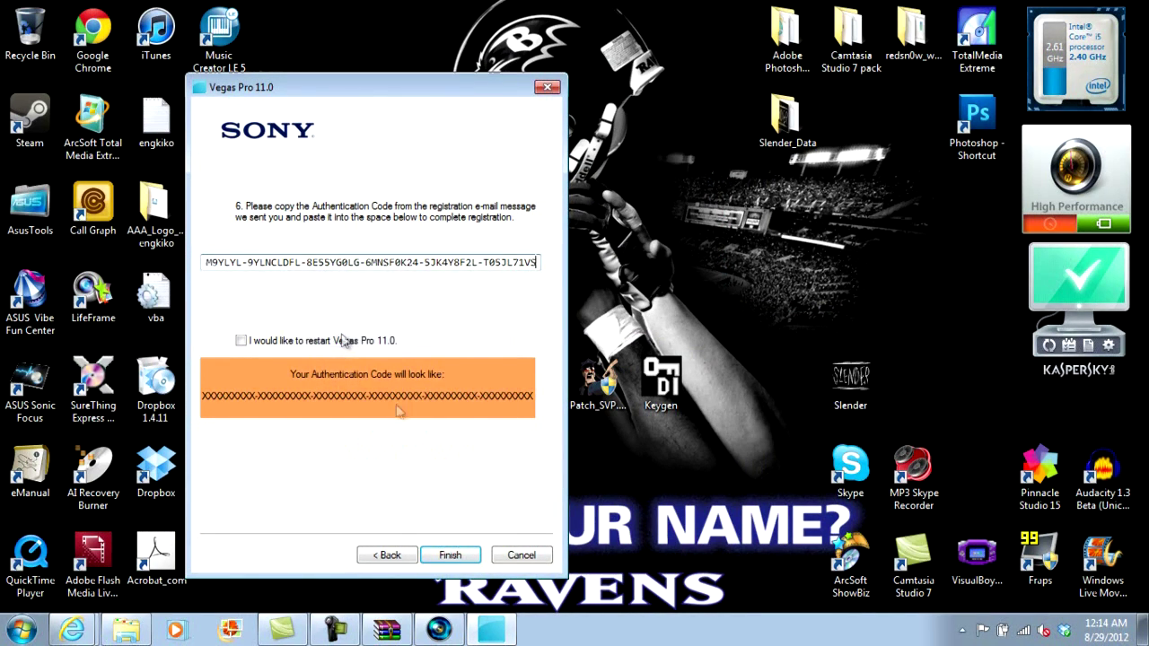
left_click(450, 555)
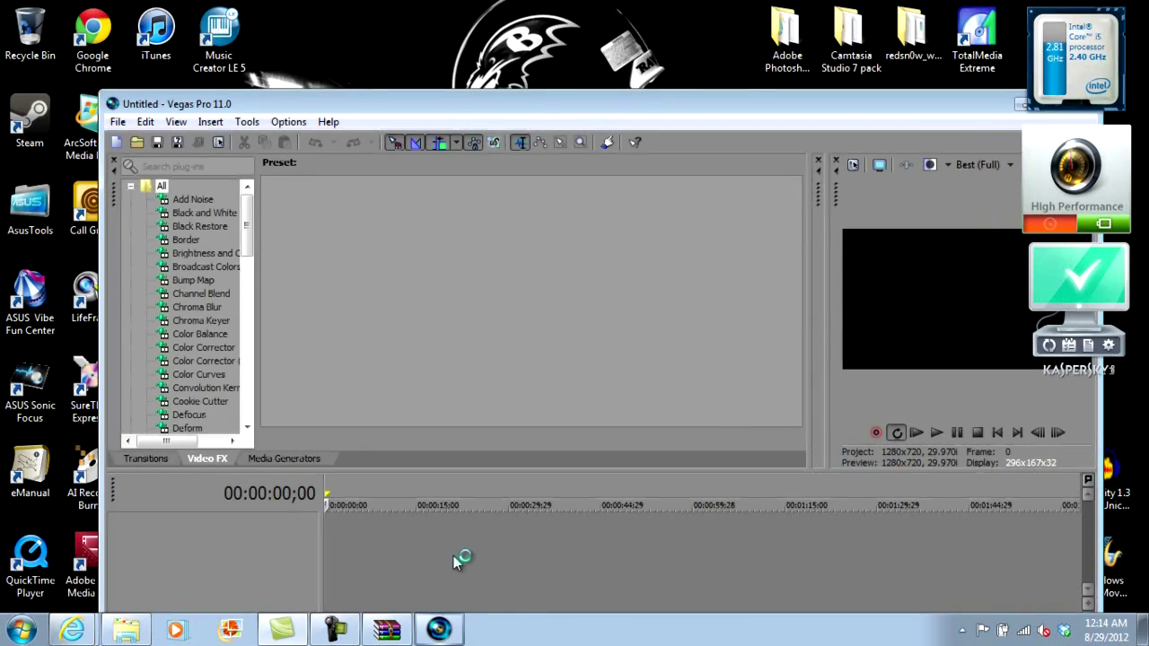
Step: Maximize Vegas Pro, then resize panes to show Project Media and widen the preview
left_click(944, 103)
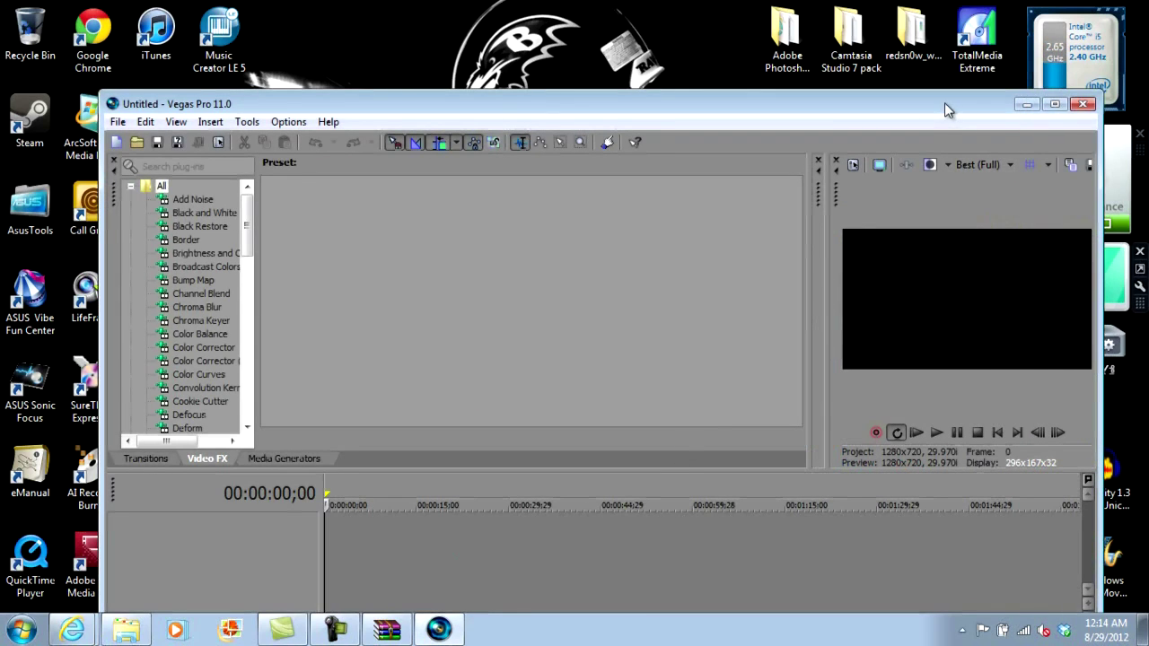
left_click(1054, 104)
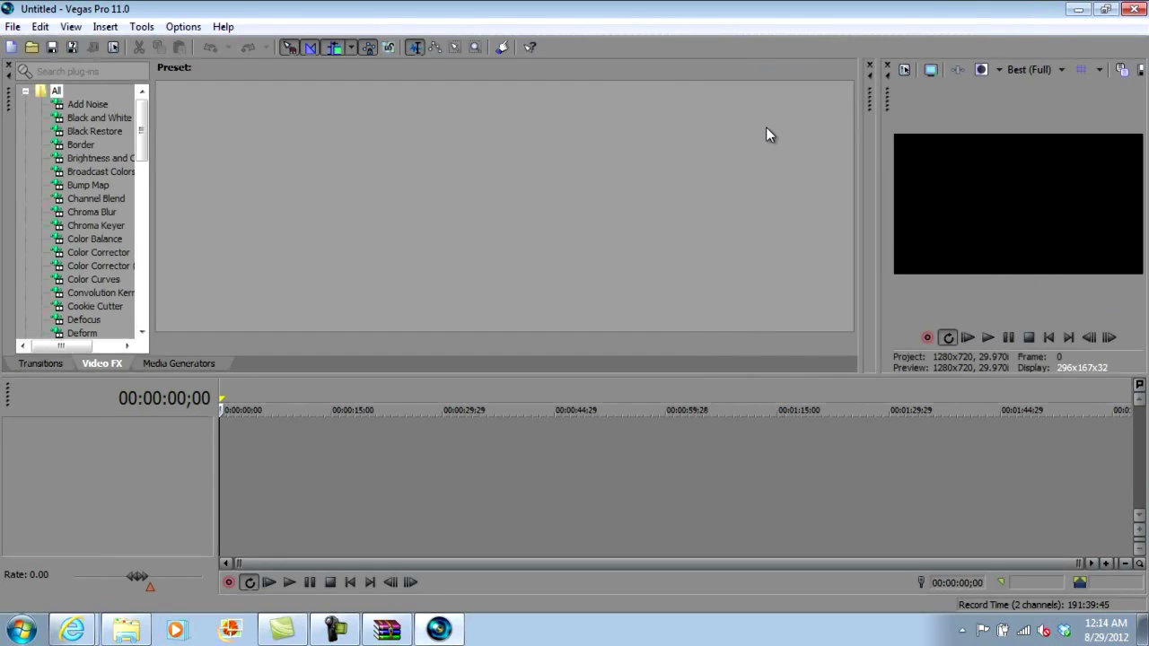
left_click(336, 631)
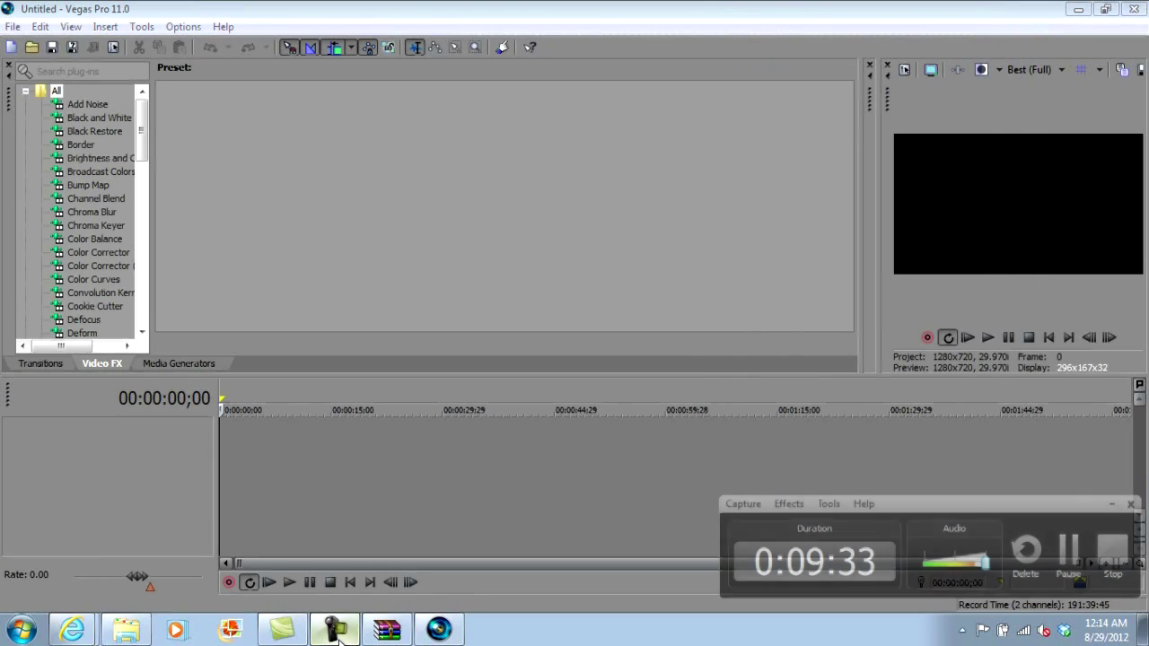
left_click(337, 631)
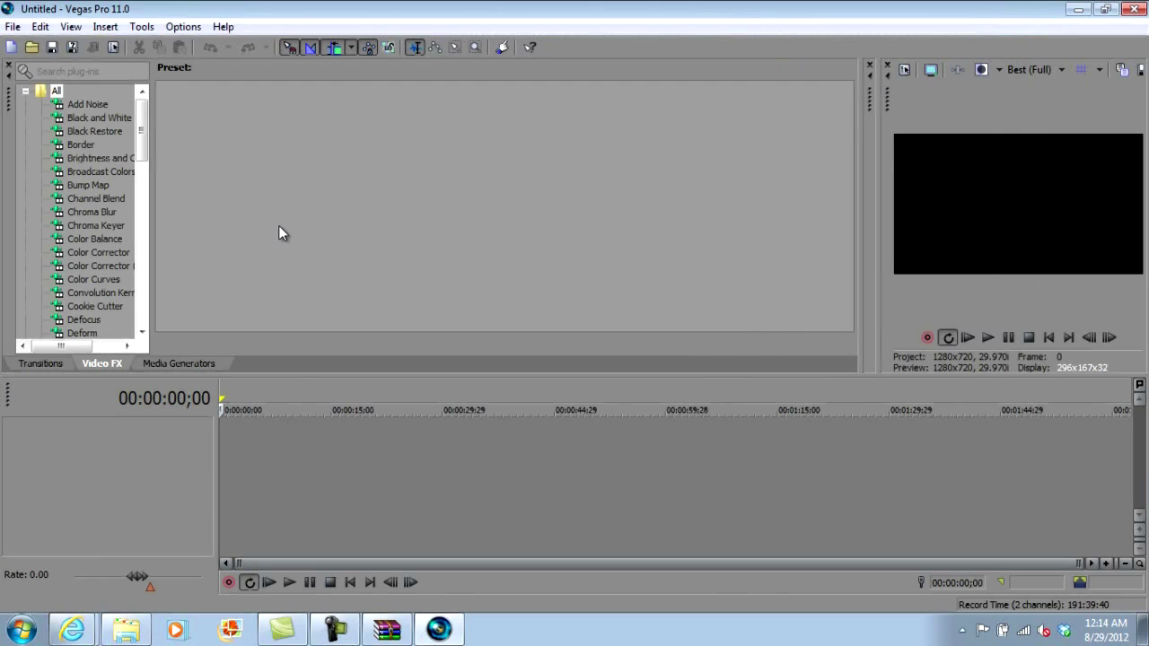
left_click_drag(866, 179, 390, 189)
left_click_drag(875, 214, 797, 231)
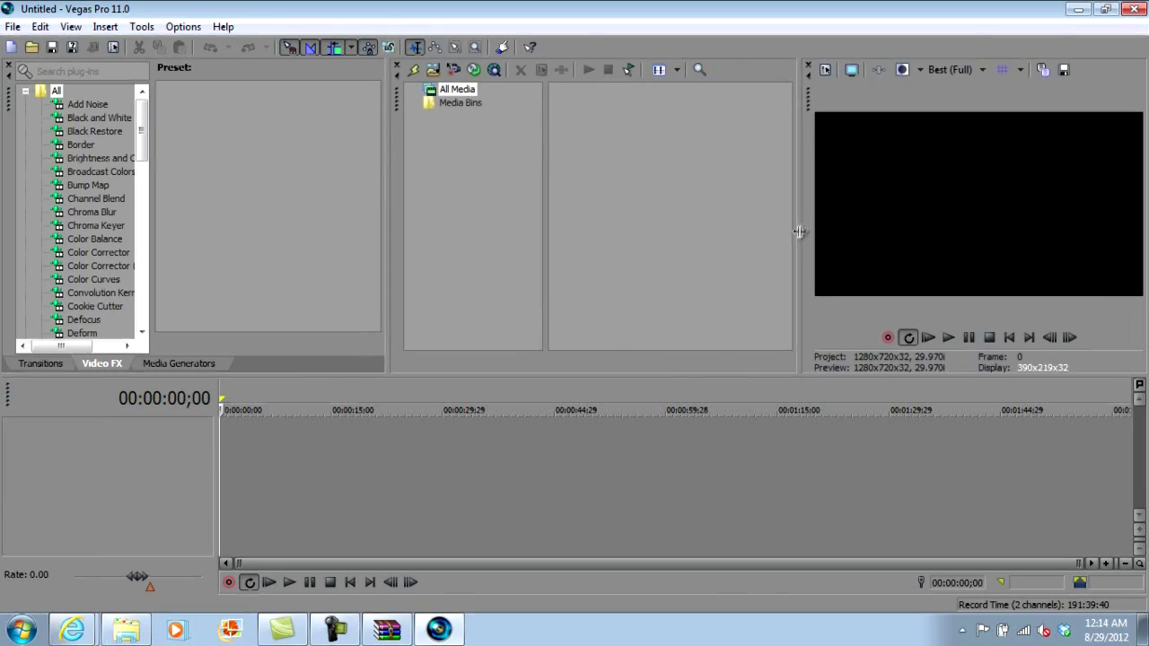